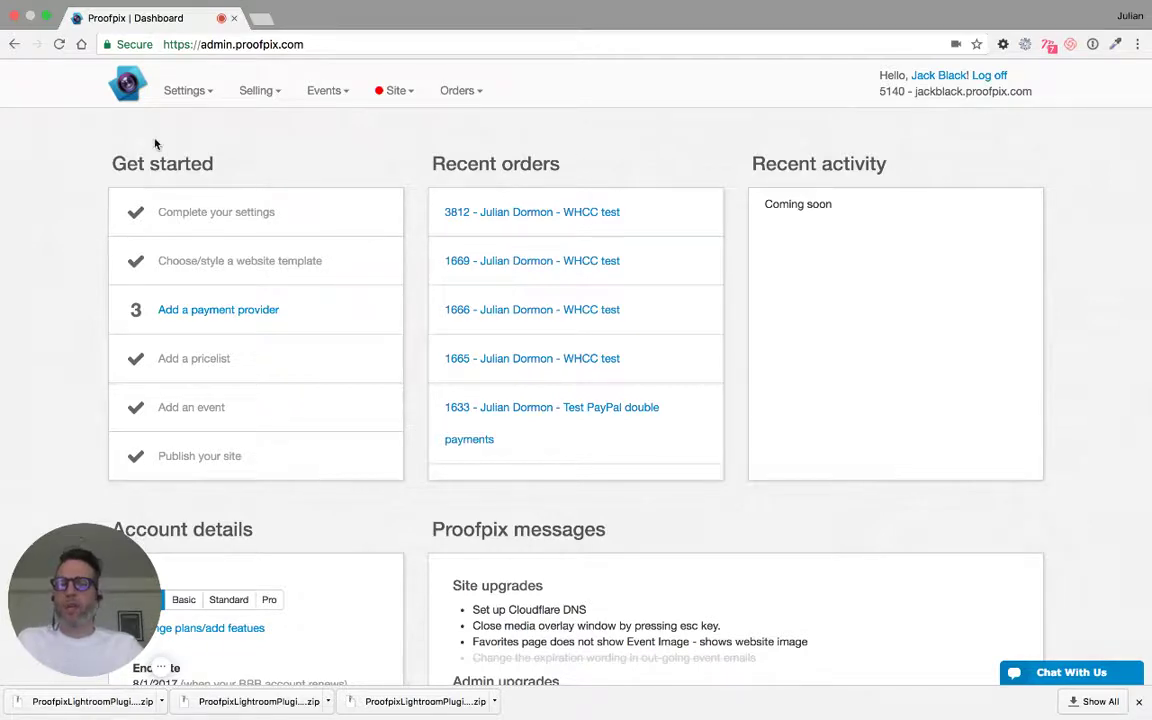
- Go to Proofpix's Settings > Lightroom plug-in page and download the Lightroom plug-in
{"action": "left_click", "coordinate": [189, 92]}
{"action": "mouse_move", "coordinate": [214, 232]}
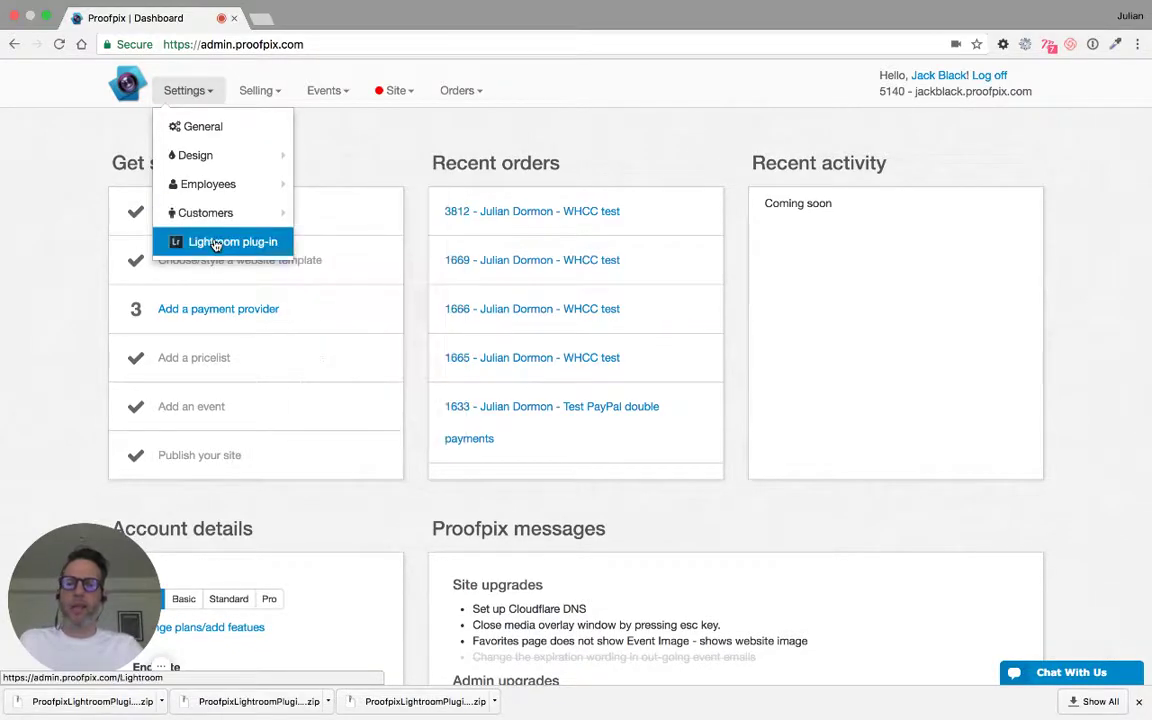
{"action": "left_click", "coordinate": [216, 243]}
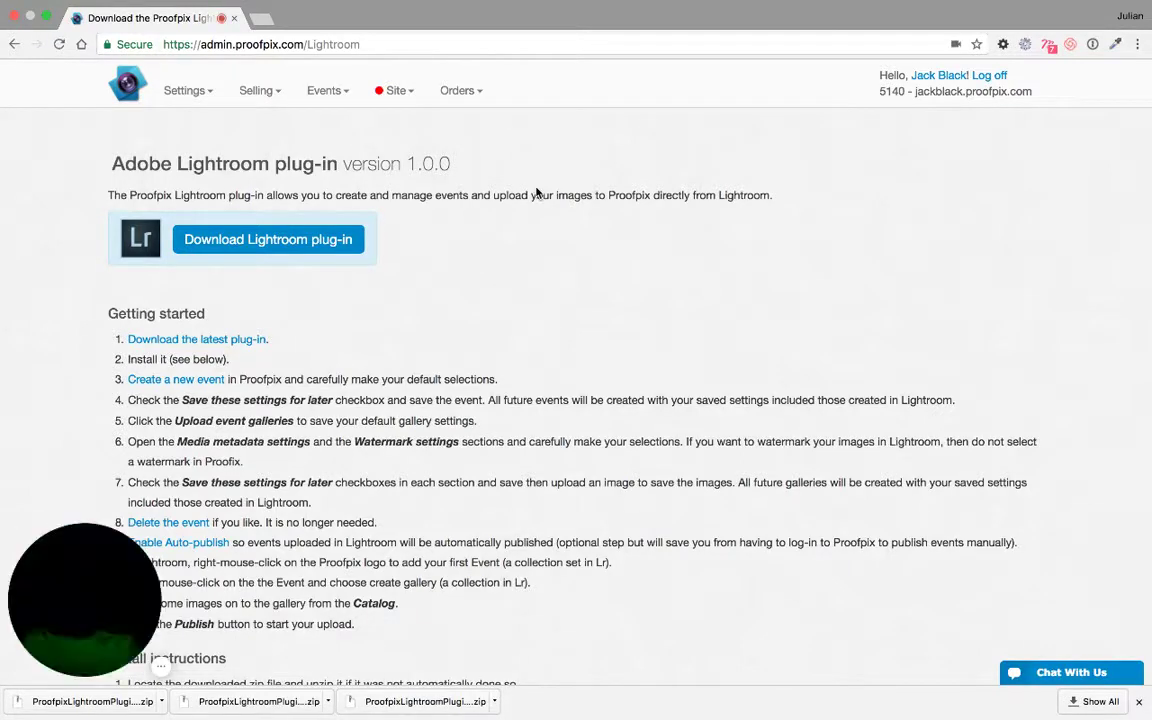
{"action": "scroll", "coordinate": [537, 192], "scroll_direction": "down", "scroll_amount": 1}
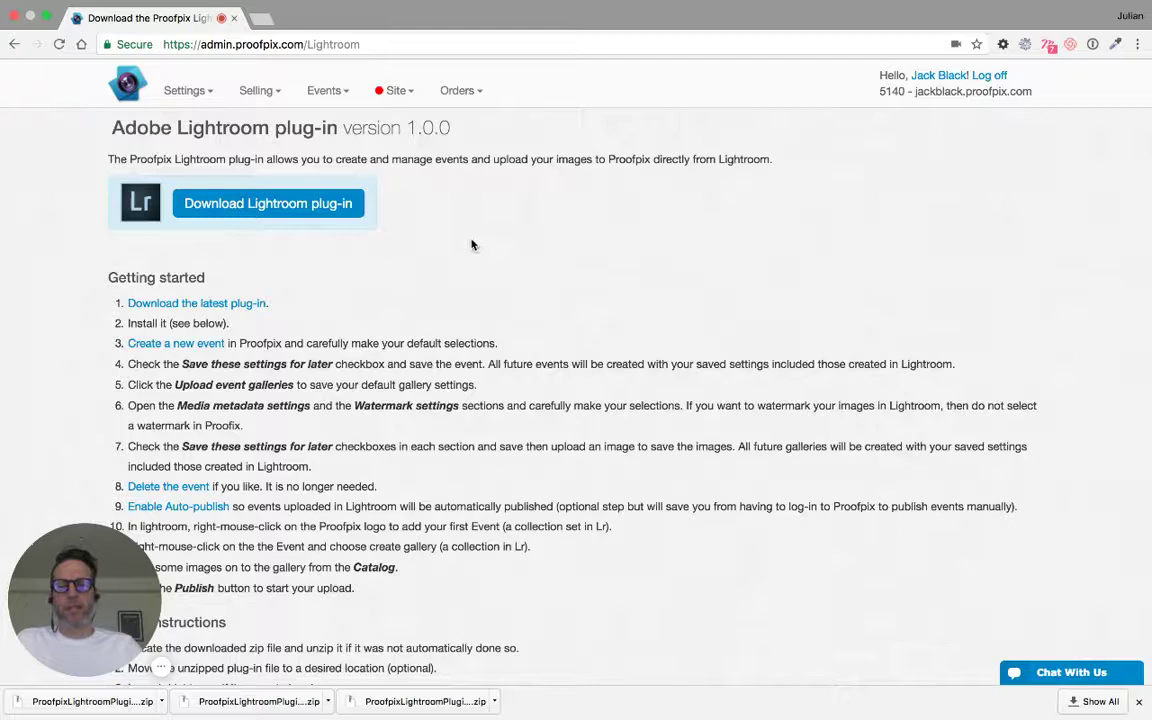
{"action": "scroll", "coordinate": [473, 245], "scroll_direction": "down", "scroll_amount": 5}
{"action": "scroll", "coordinate": [470, 244], "scroll_direction": "up", "scroll_amount": 6}
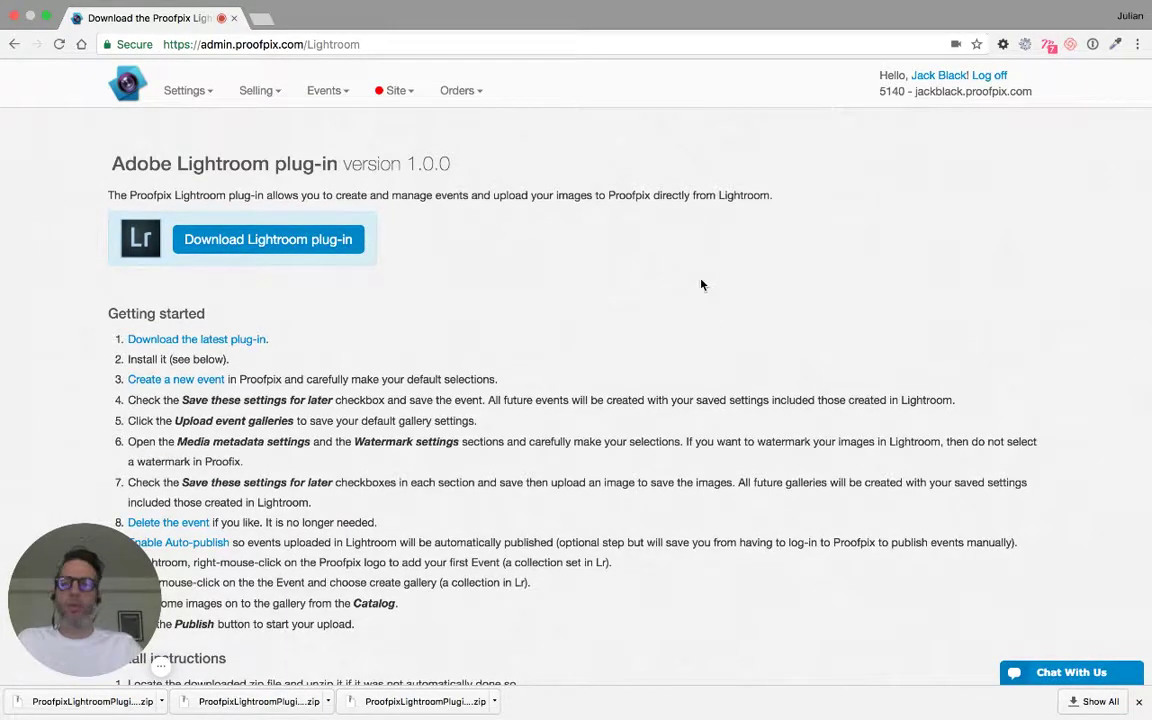
{"action": "left_click", "coordinate": [273, 239]}
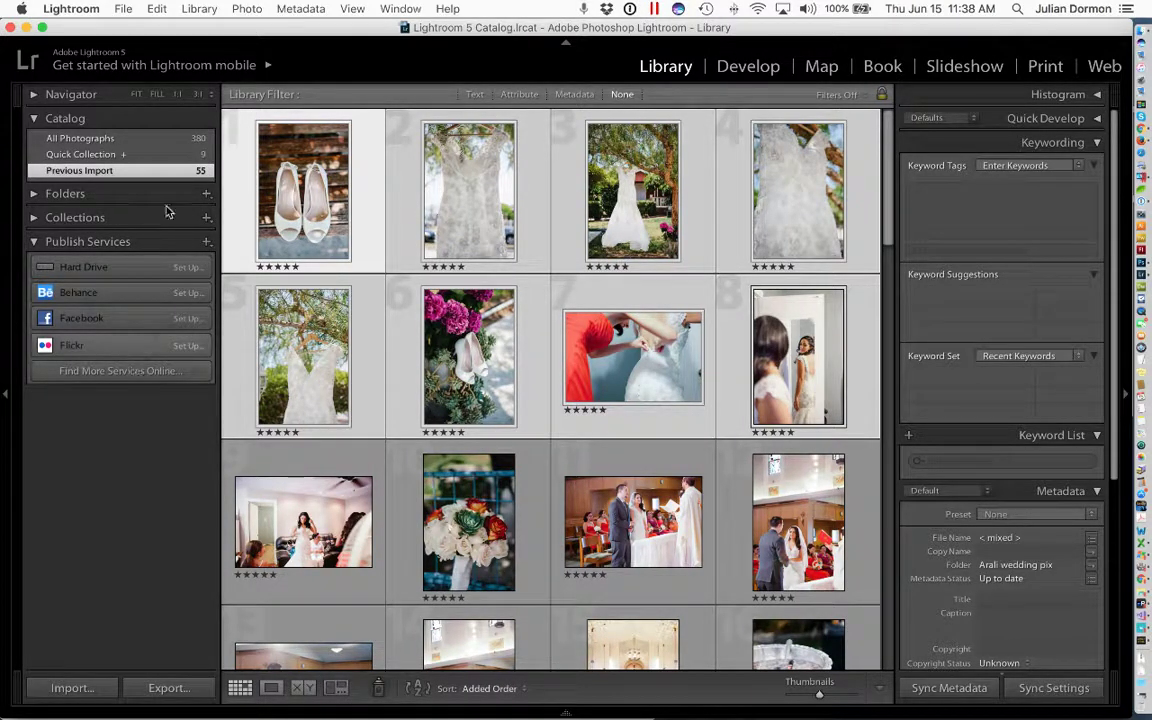
- Open Lightroom's Plug-in Manager from the File menu
{"action": "left_click", "coordinate": [123, 9]}
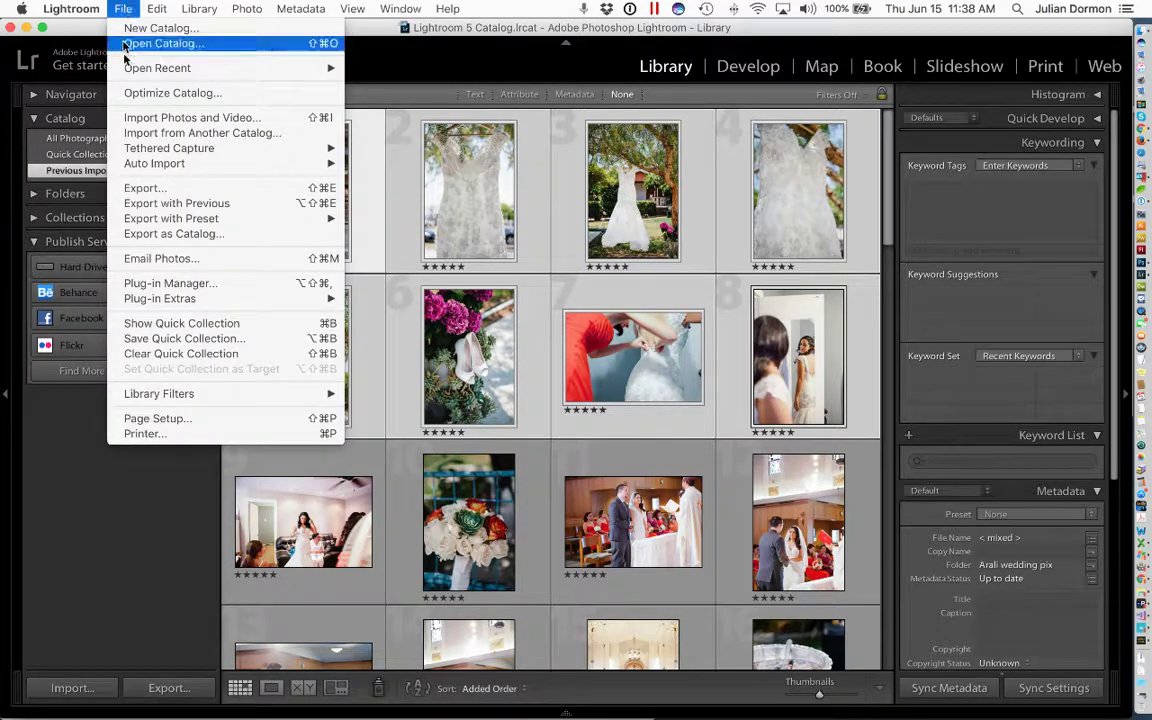
{"action": "left_click", "coordinate": [166, 285]}
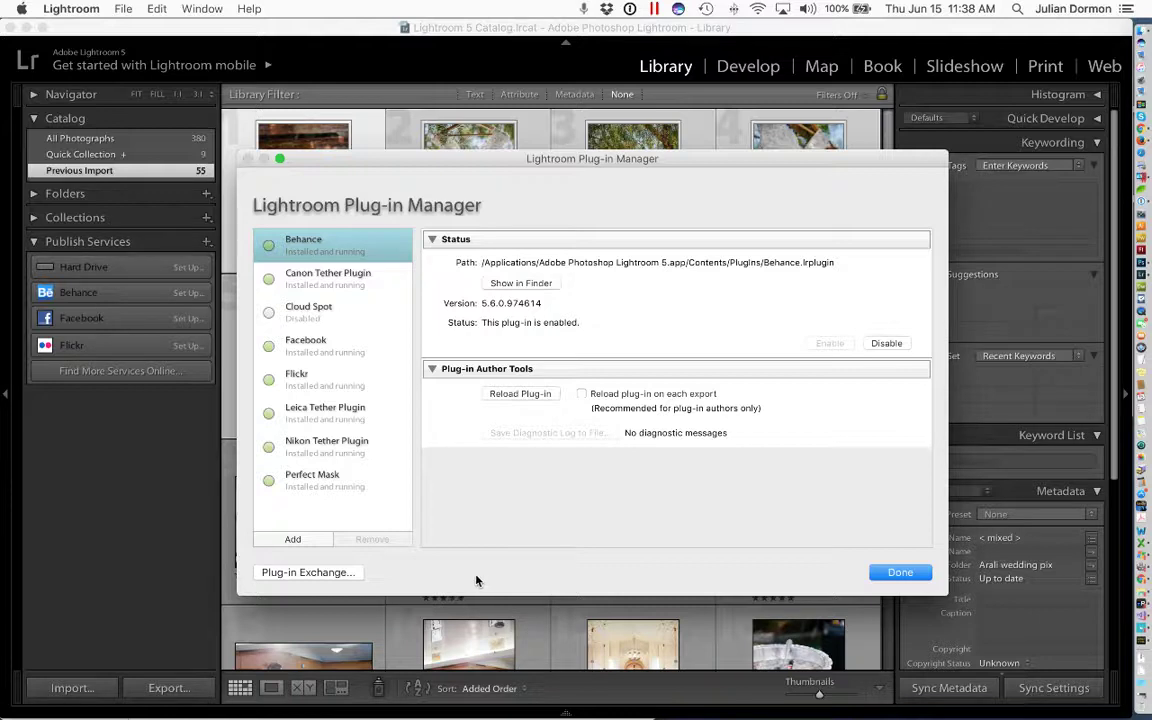
- Install Proofpix.lrplugin from Downloads, then close the Plug-in Manager
{"action": "left_click", "coordinate": [296, 540]}
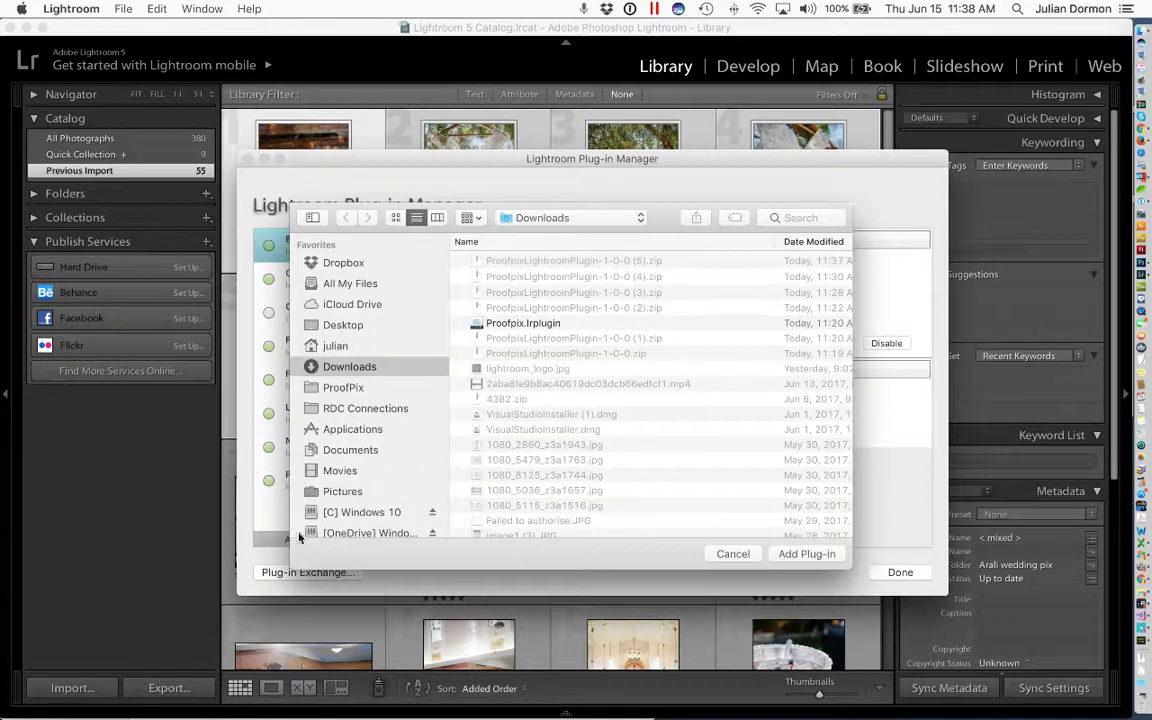
{"action": "left_click", "coordinate": [549, 324]}
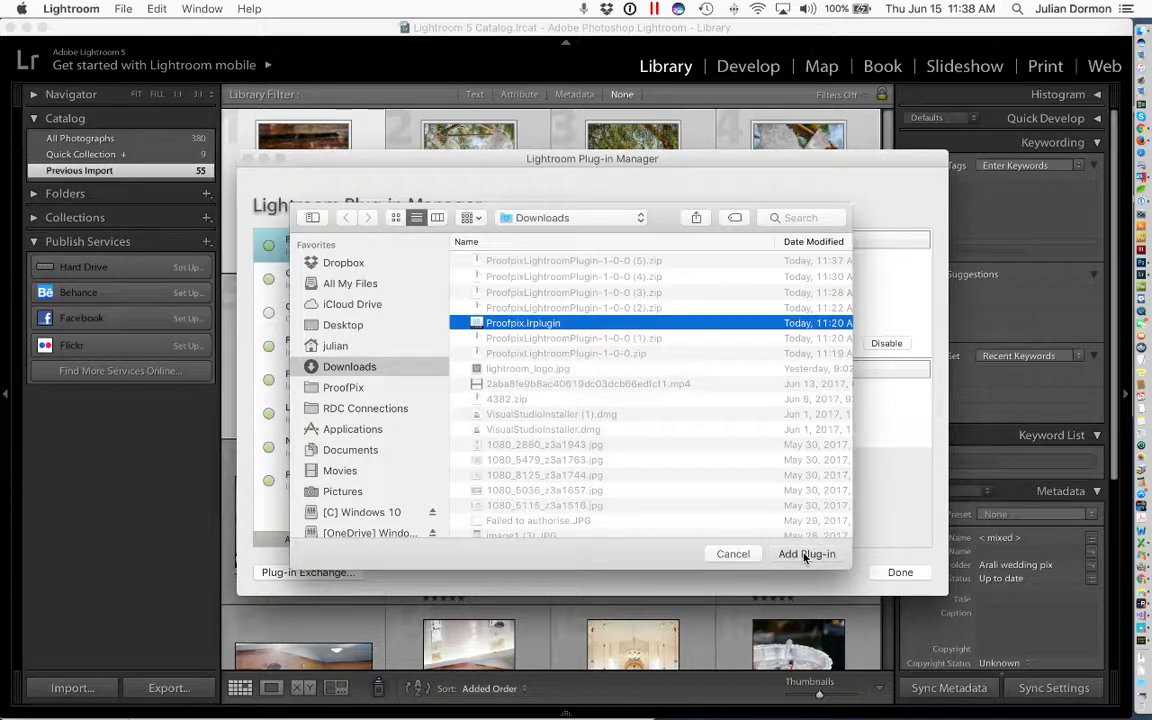
{"action": "left_click", "coordinate": [807, 555]}
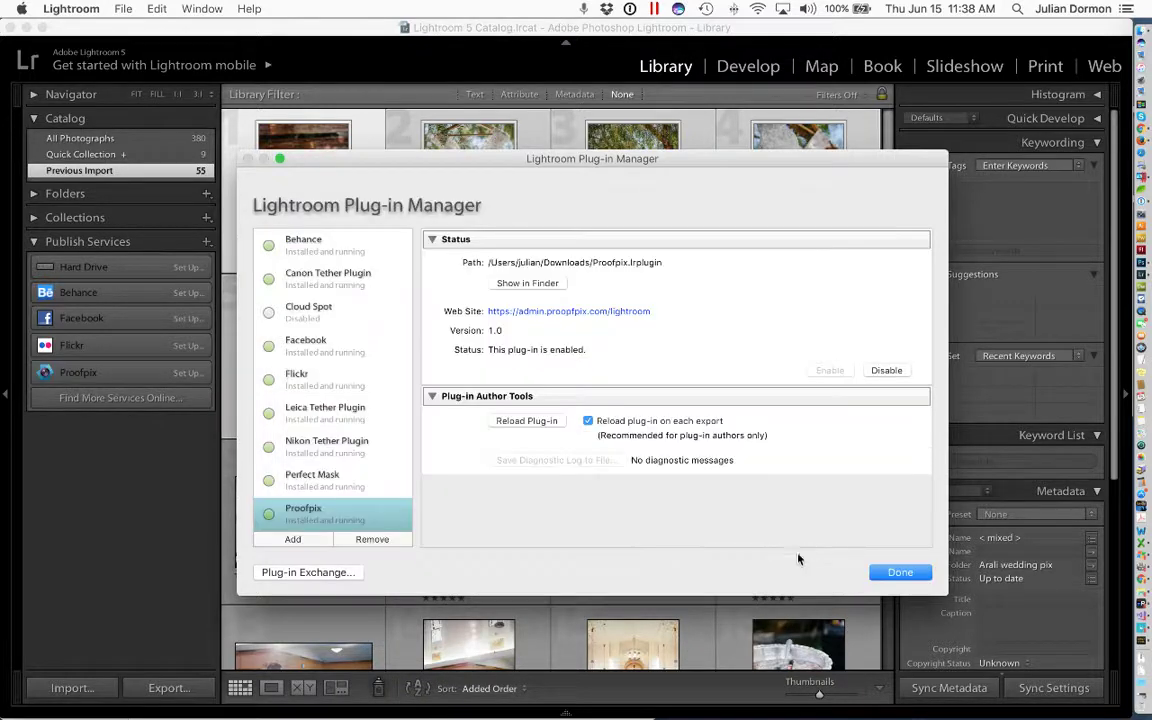
{"action": "left_click", "coordinate": [902, 573]}
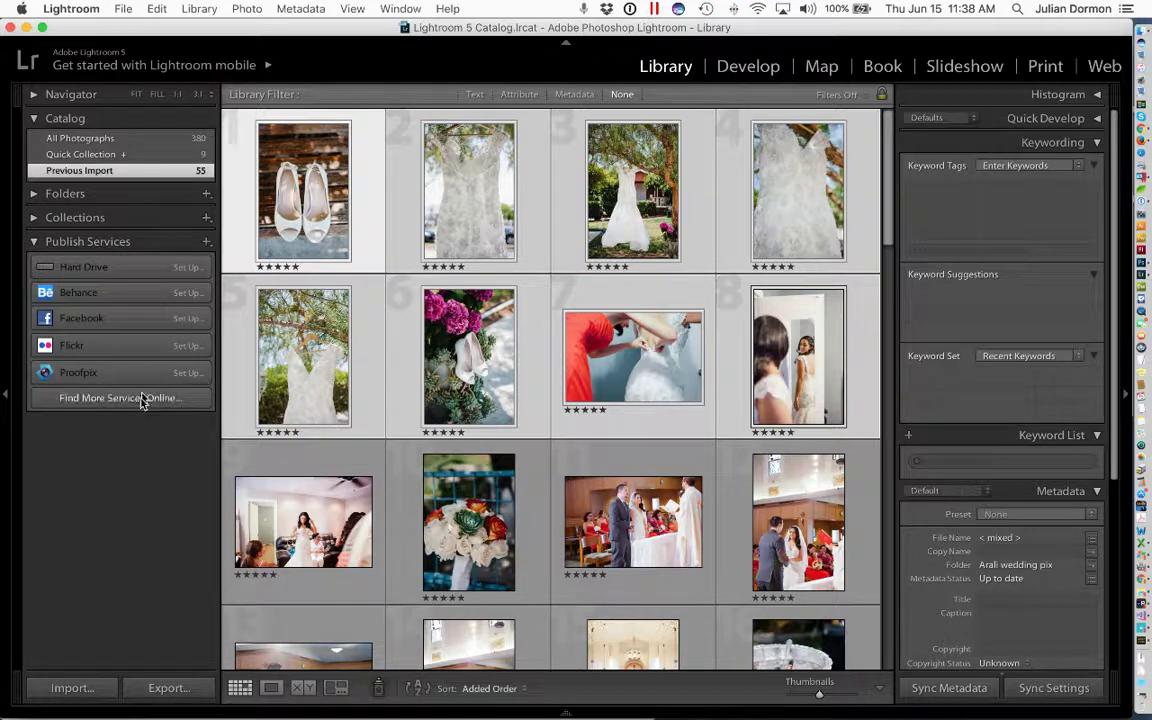
- Set up the Proofpix service: log in with the account username and password, then save
{"action": "left_click", "coordinate": [190, 375]}
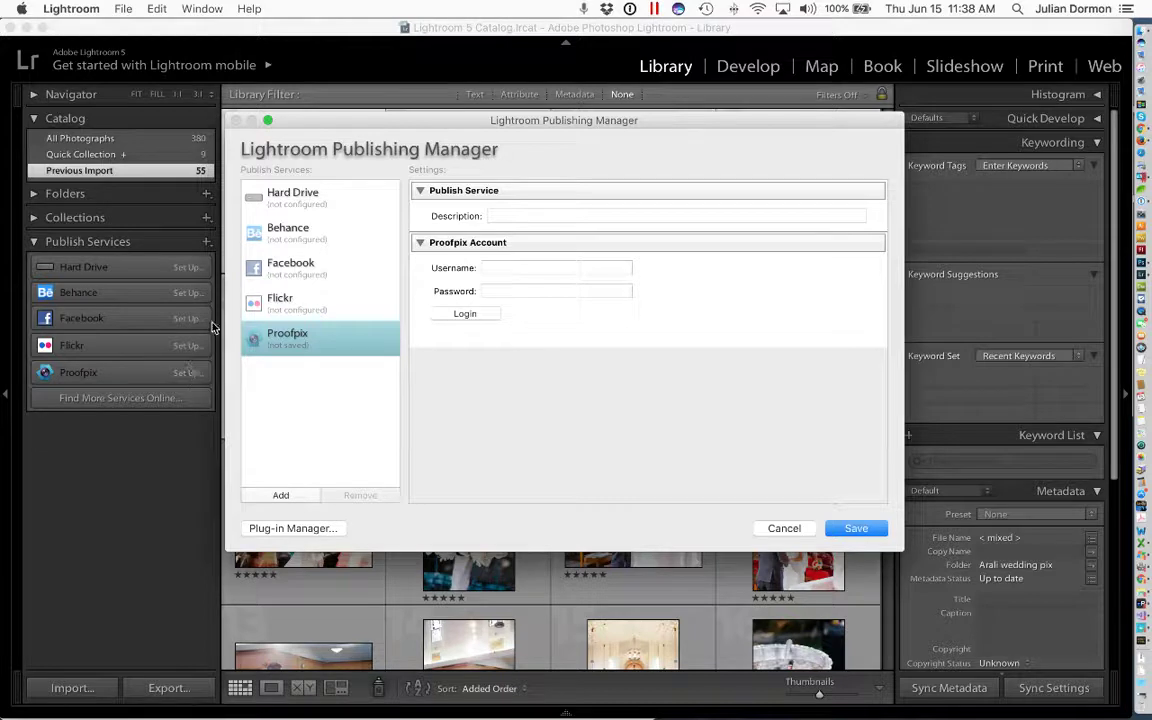
{"action": "left_click", "coordinate": [529, 268]}
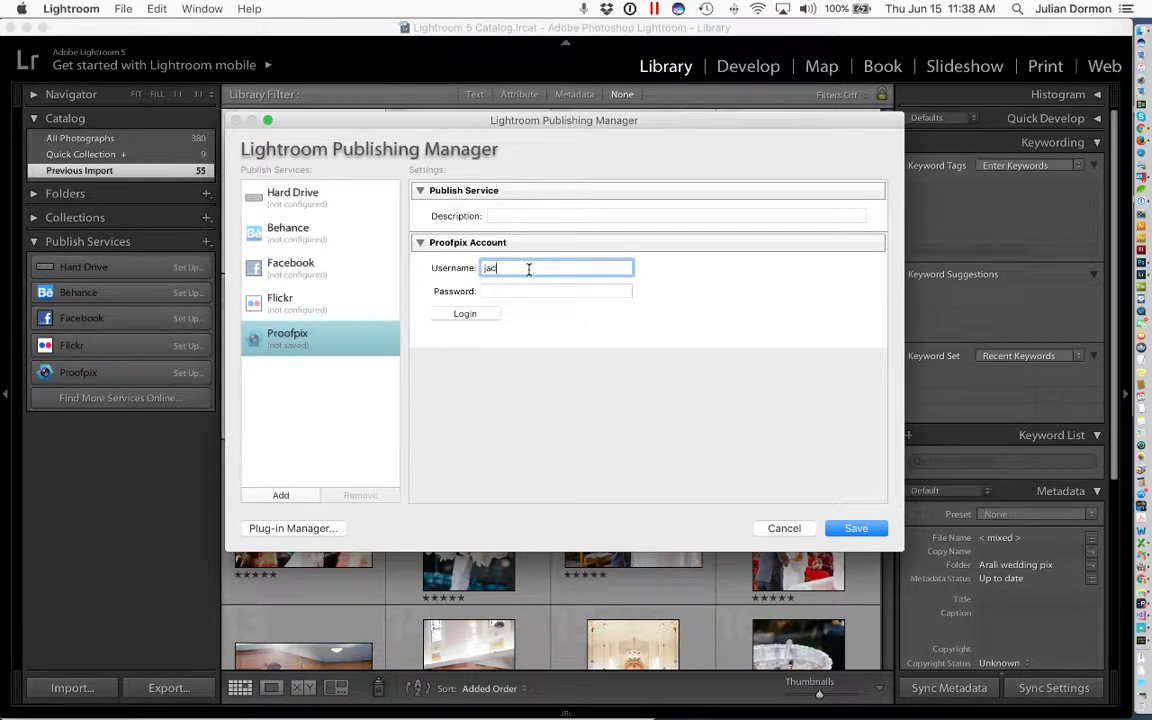
{"action": "left_click", "coordinate": [531, 291]}
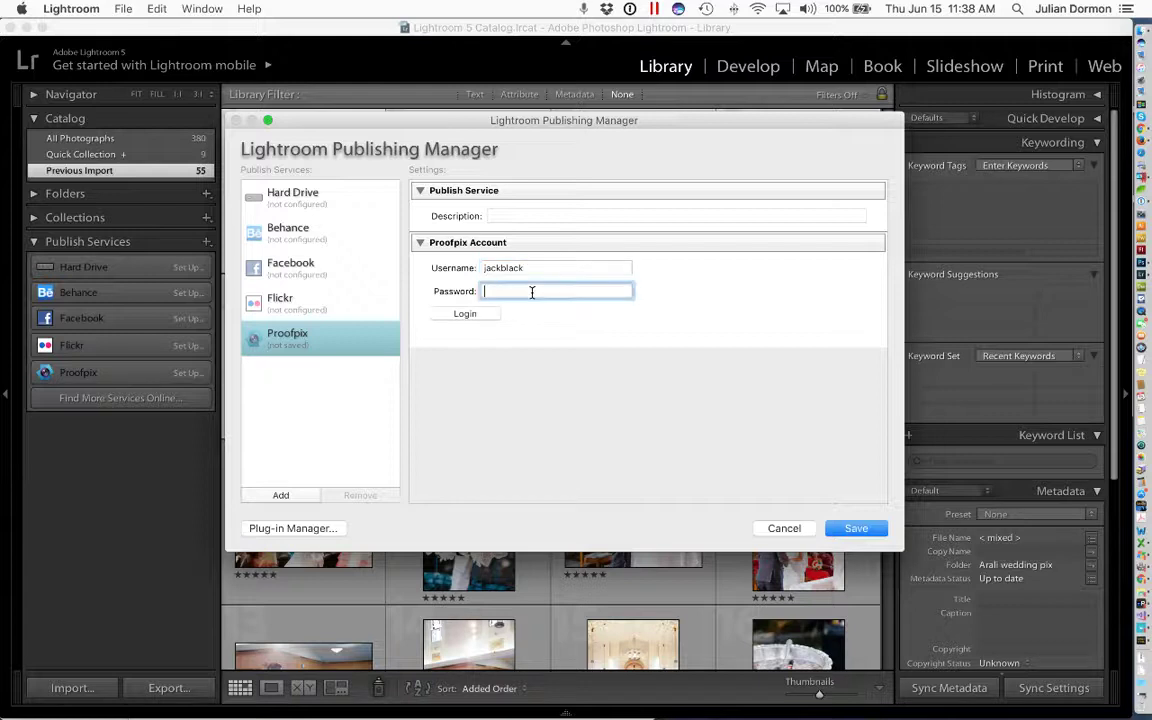
{"action": "type", "text": "p••"}
{"action": "left_click", "coordinate": [472, 315]}
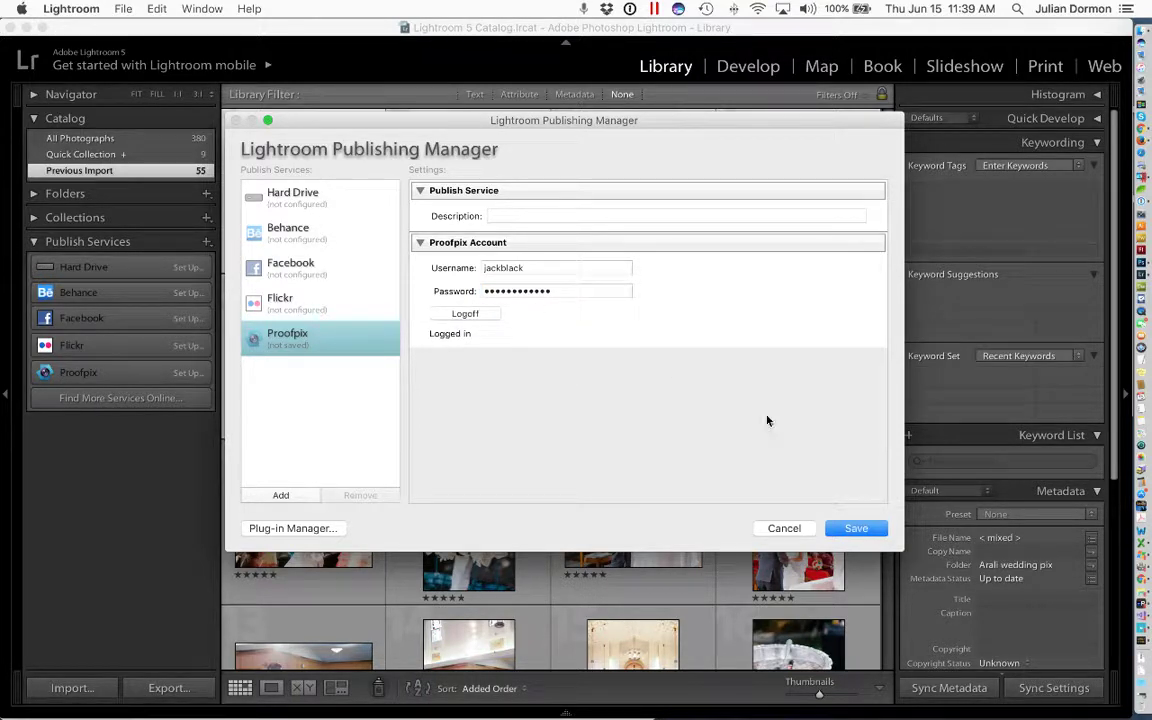
{"action": "left_click", "coordinate": [855, 529]}
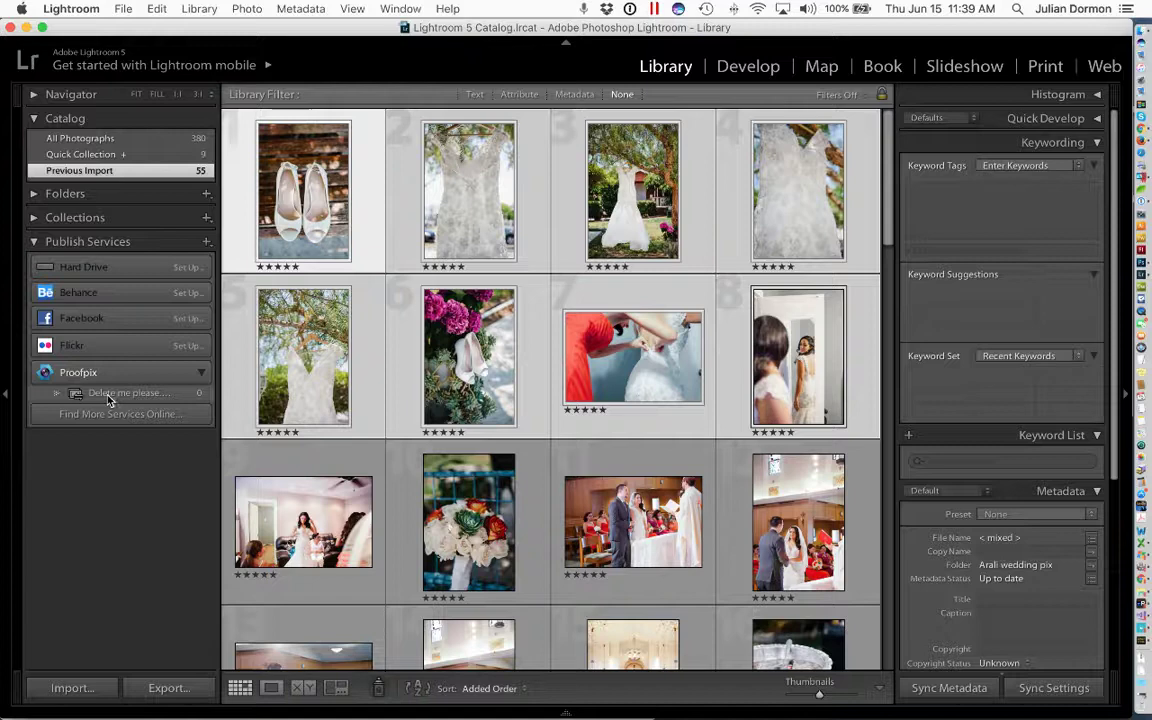
- Delete the placeholder 'Delete me please' event from Proofpix and confirm
{"action": "right_click", "coordinate": [110, 396]}
{"action": "key", "text": "Escape"}
{"action": "right_click", "coordinate": [109, 398]}
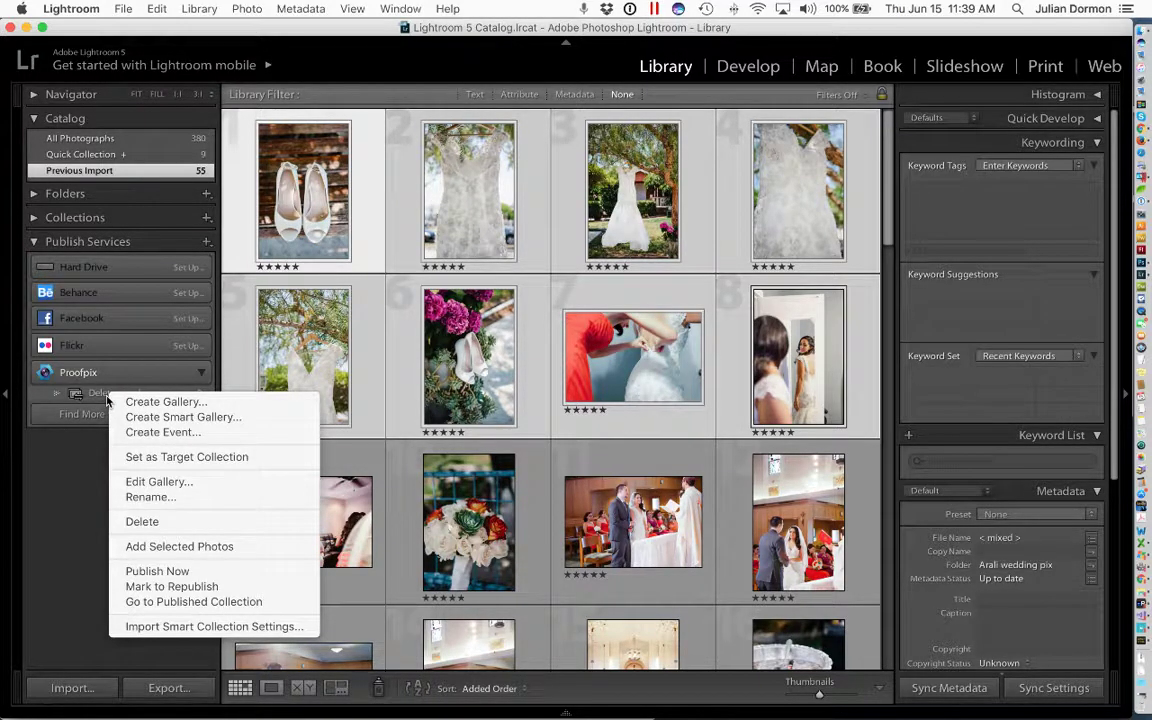
{"action": "left_click", "coordinate": [155, 524]}
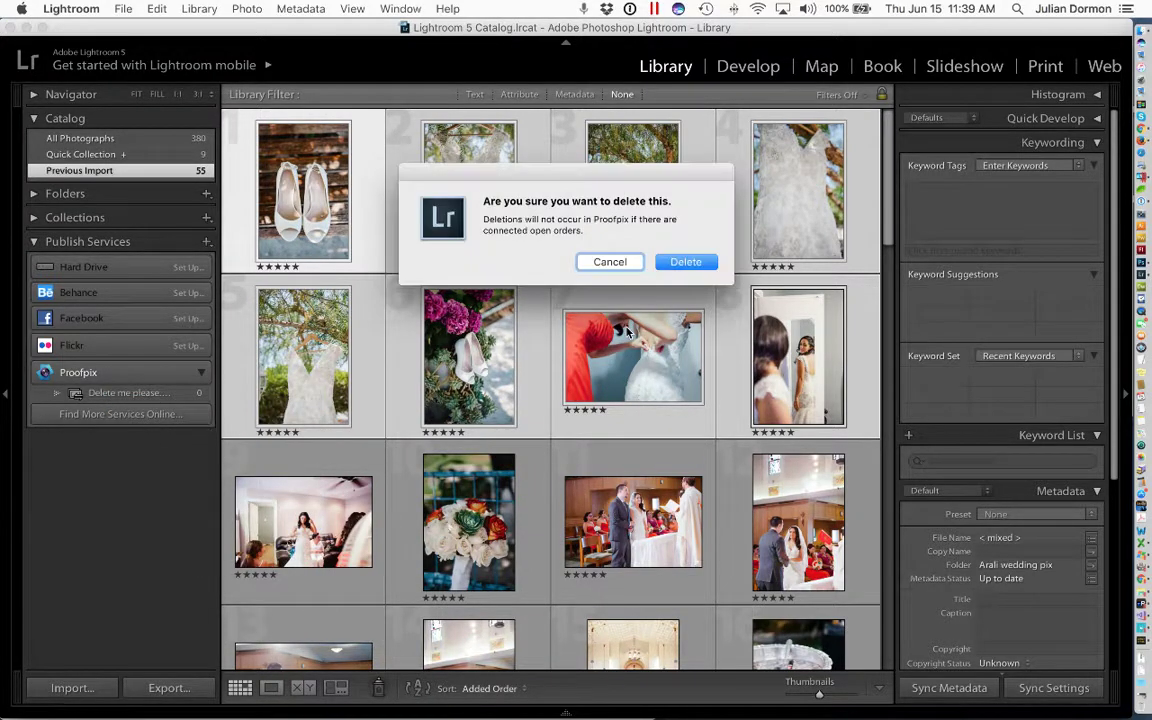
{"action": "left_click", "coordinate": [706, 263]}
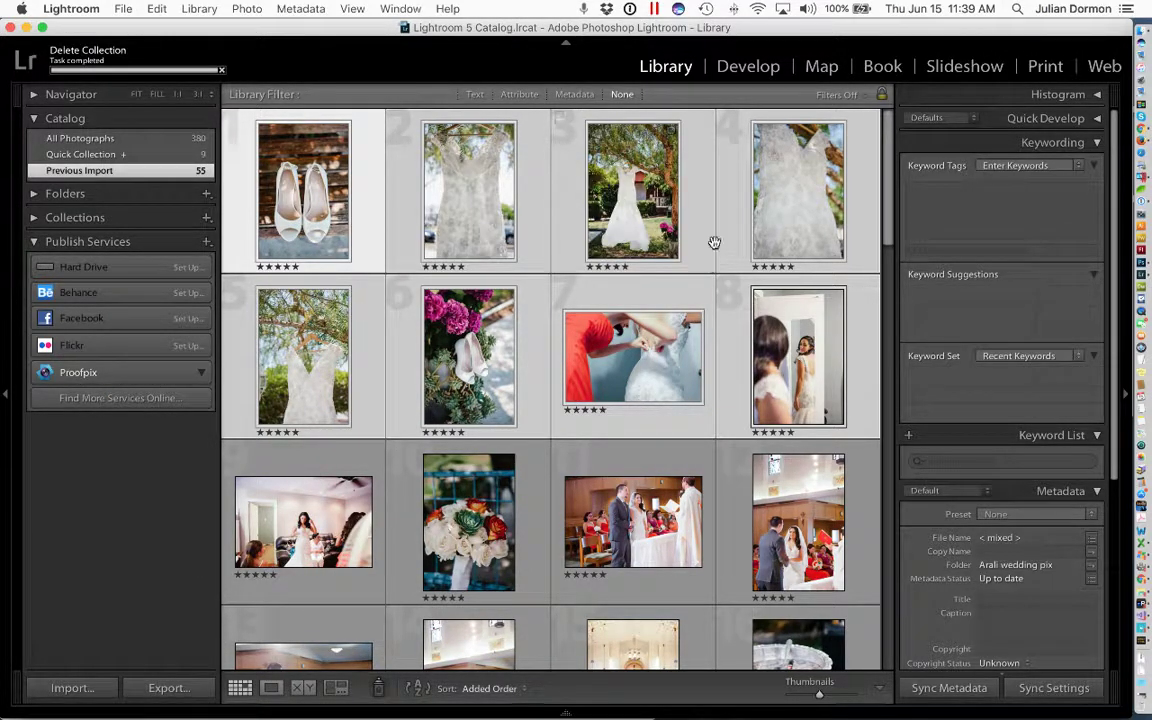
- Bring up the Create Event form from the Proofpix service's context menu
{"action": "right_click", "coordinate": [118, 377]}
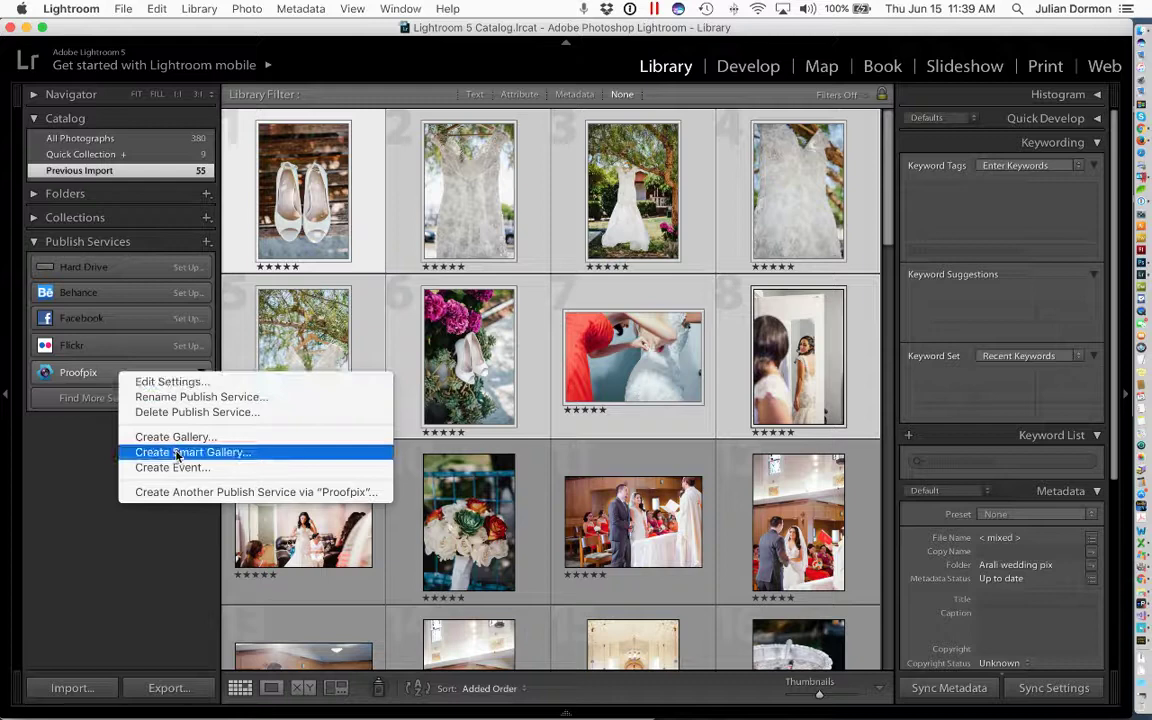
{"action": "left_click", "coordinate": [224, 468]}
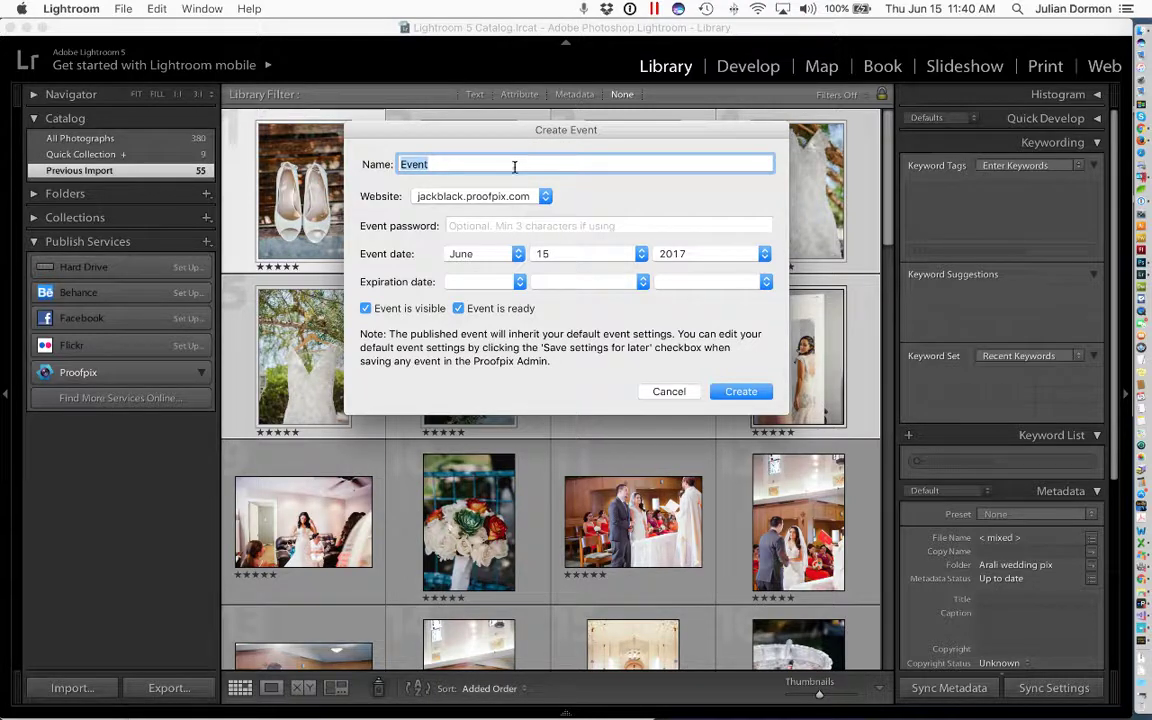
- Rename the new event to 'Lightroom Event' and create it
{"action": "left_click", "coordinate": [415, 166]}
{"action": "left_click", "coordinate": [402, 165]}
{"action": "type", "text": "Lightroom"}
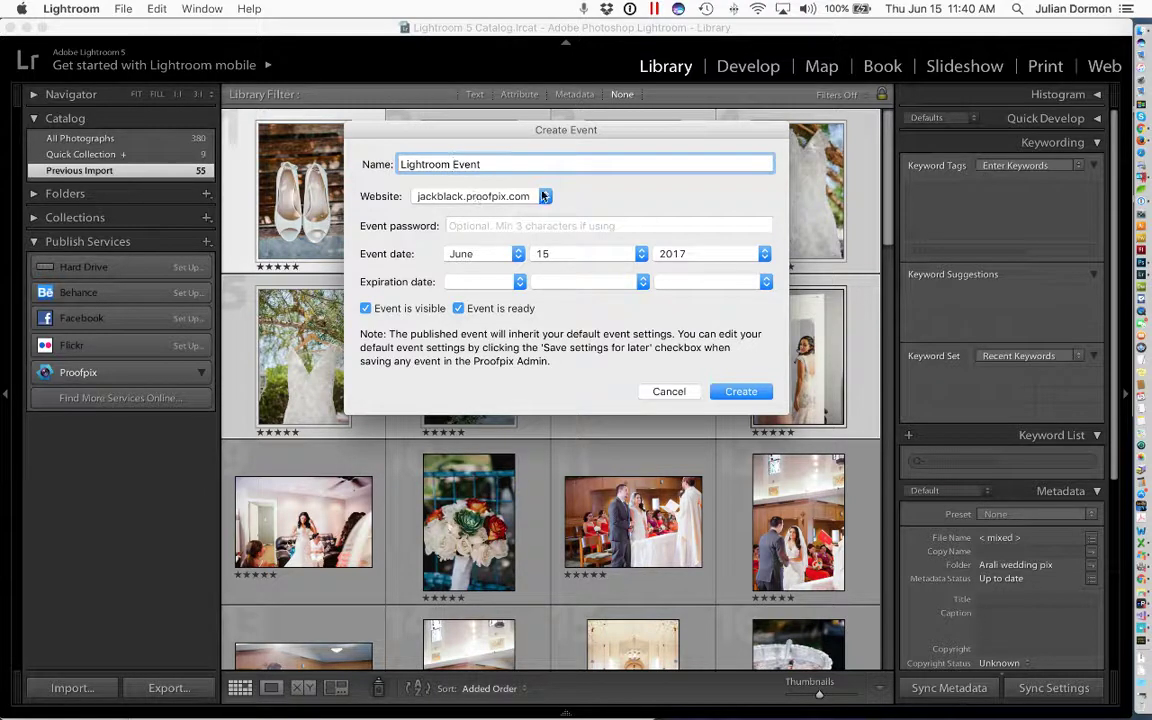
{"action": "left_click", "coordinate": [582, 197]}
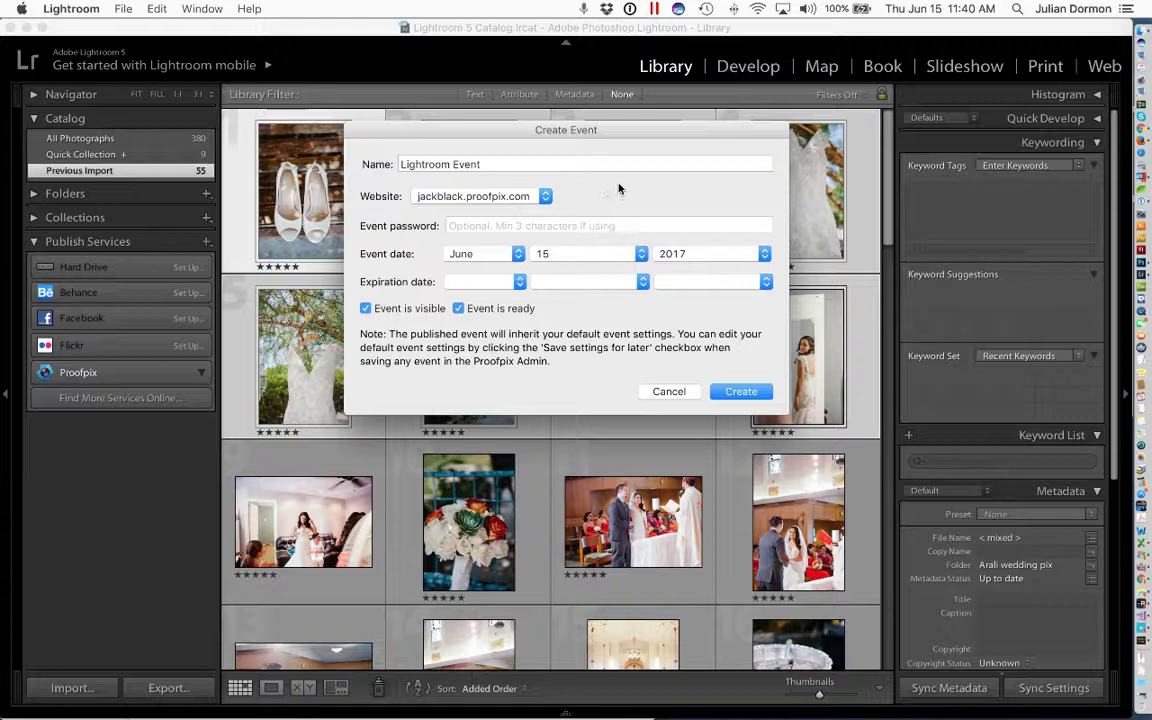
{"action": "left_click", "coordinate": [573, 225]}
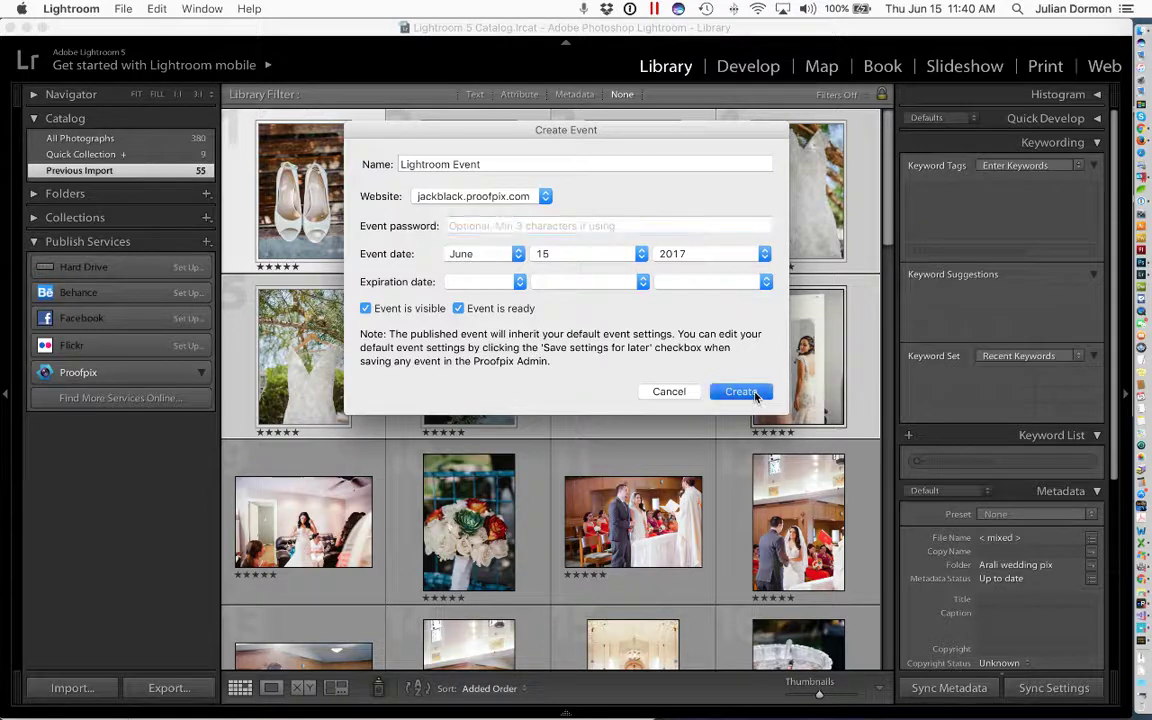
{"action": "left_click", "coordinate": [741, 391]}
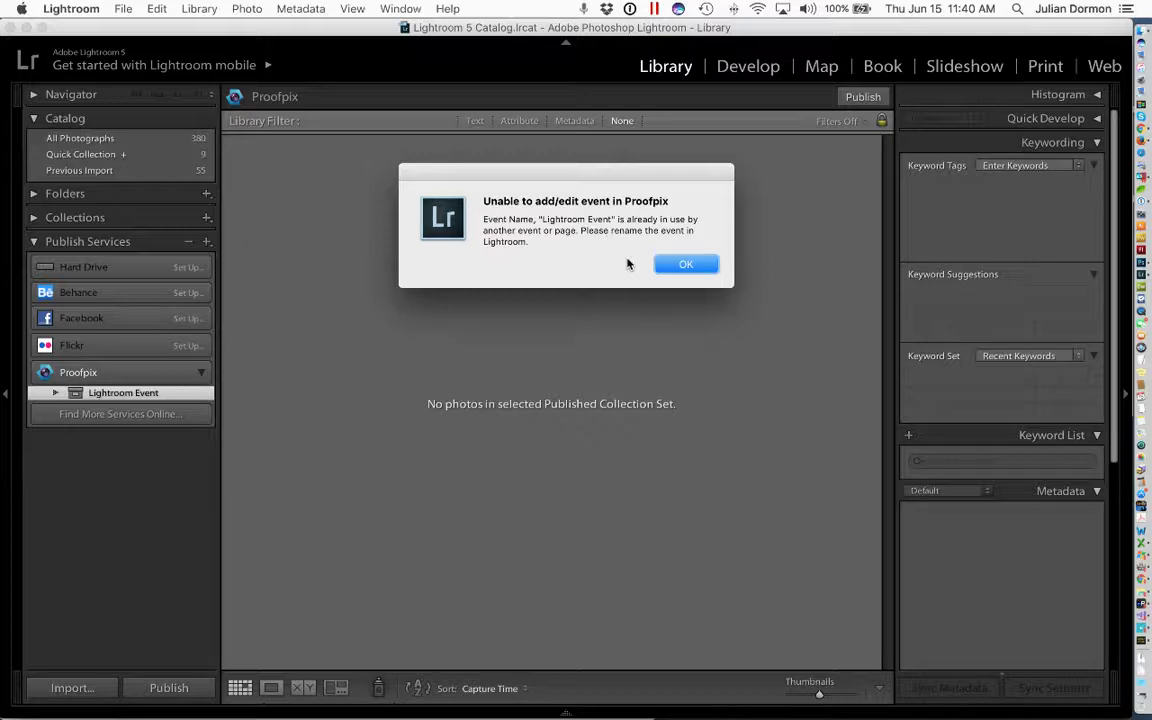
- Dismiss the duplicate-name error and delete the conflicting 'Lightroom Event' from Proofpix
{"action": "left_click", "coordinate": [686, 265]}
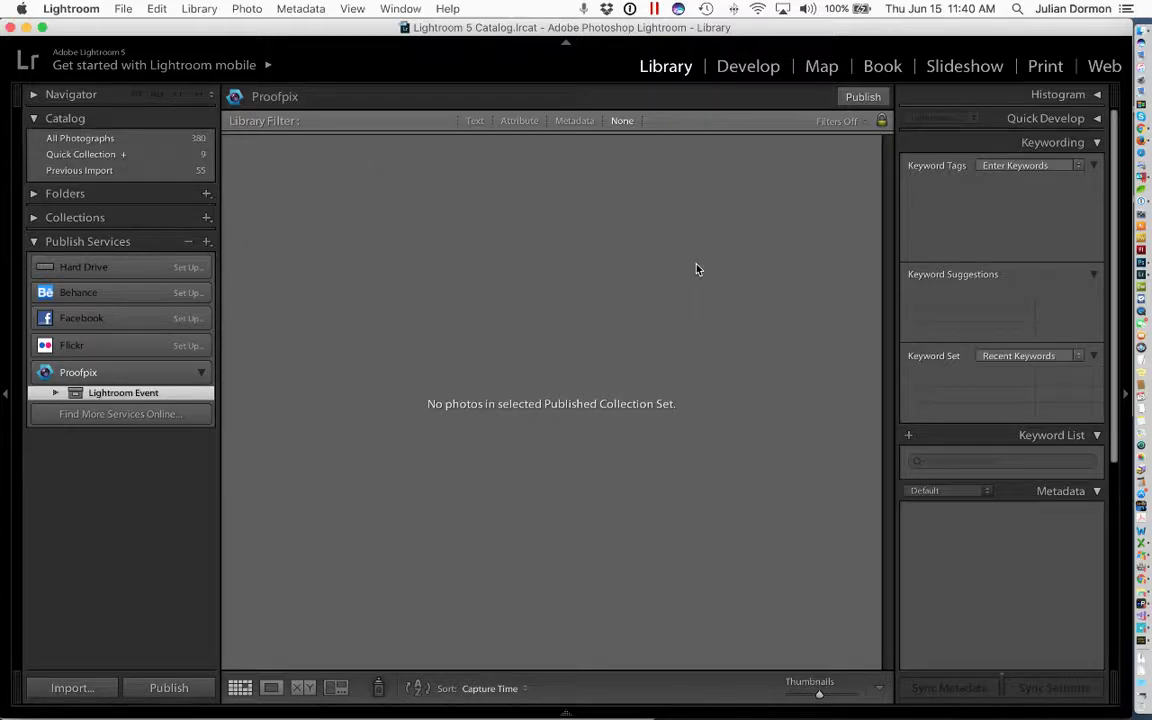
{"action": "right_click", "coordinate": [145, 398]}
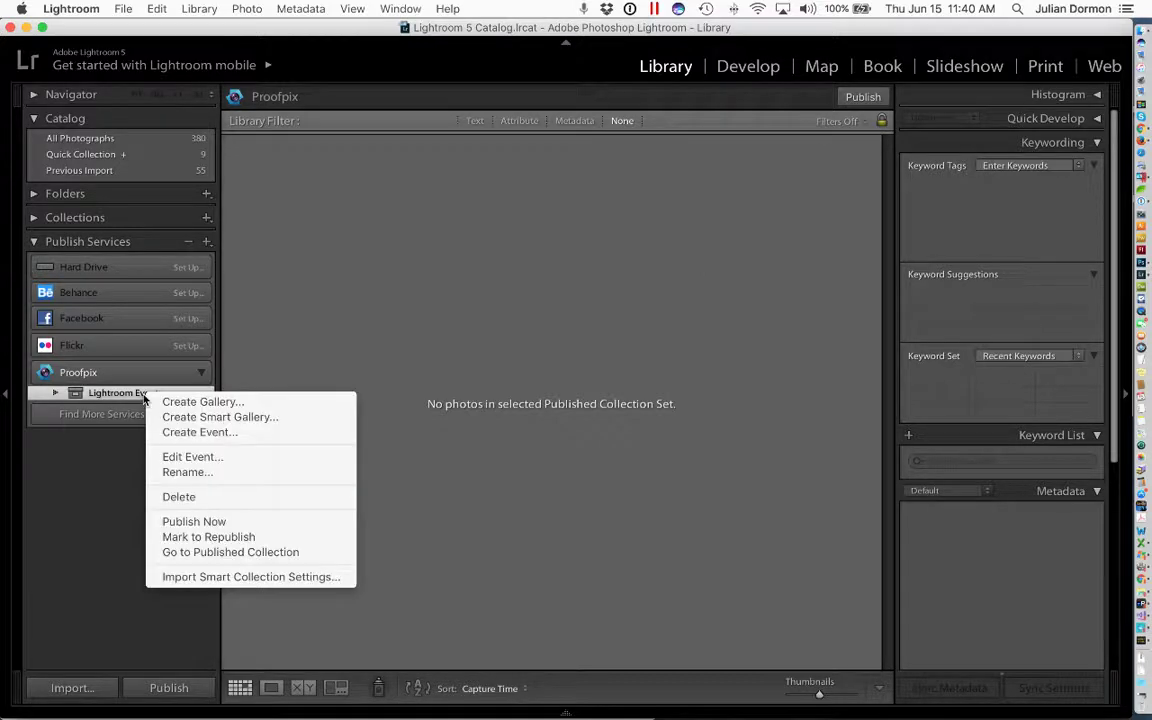
{"action": "left_click", "coordinate": [237, 500]}
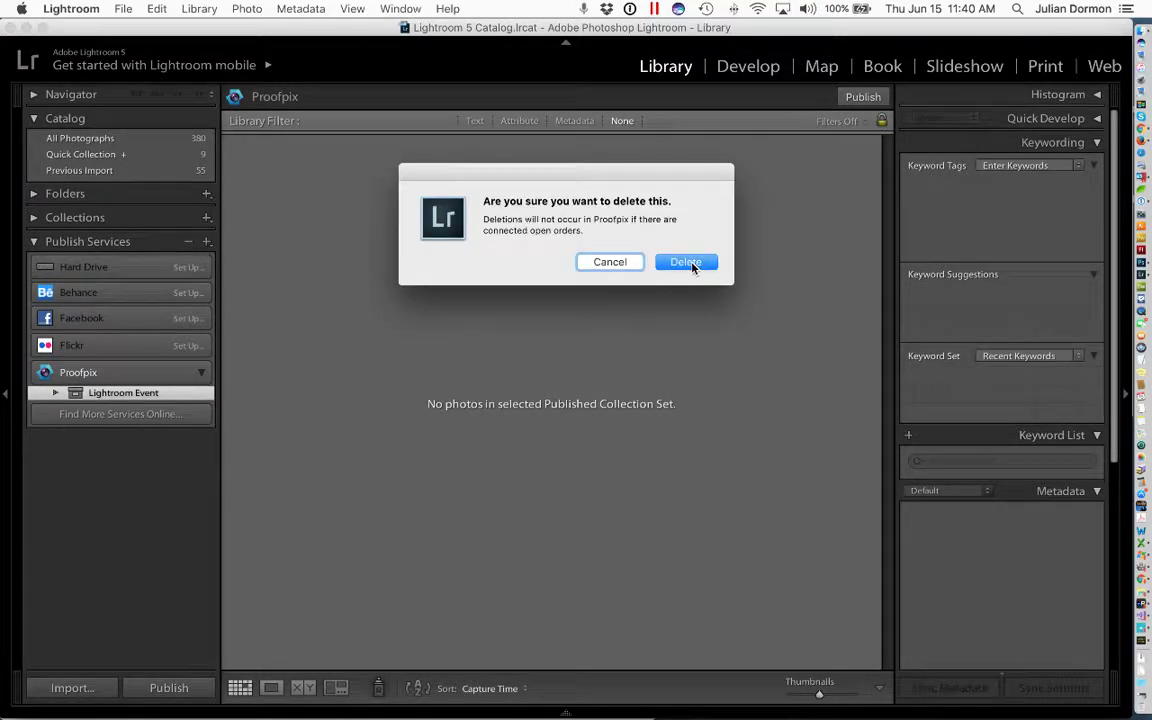
{"action": "left_click", "coordinate": [686, 262]}
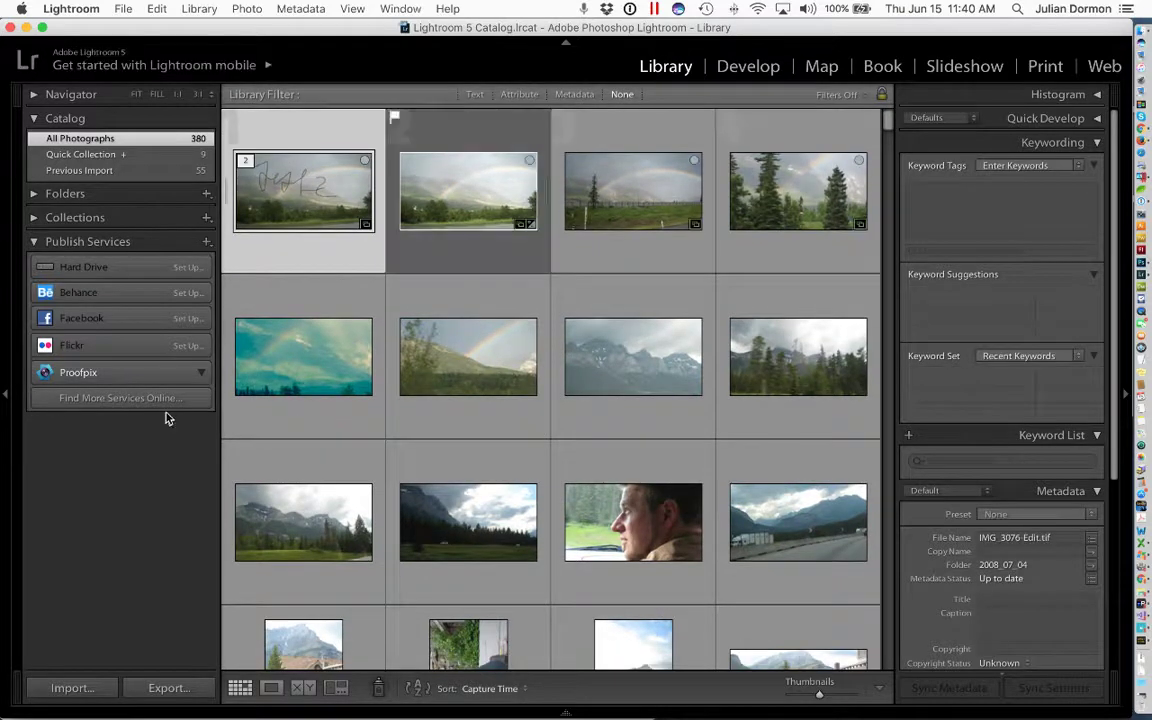
- Create a Proofpix event, prefixing the default name to make 'My second lightroom Event'
{"action": "right_click", "coordinate": [140, 380]}
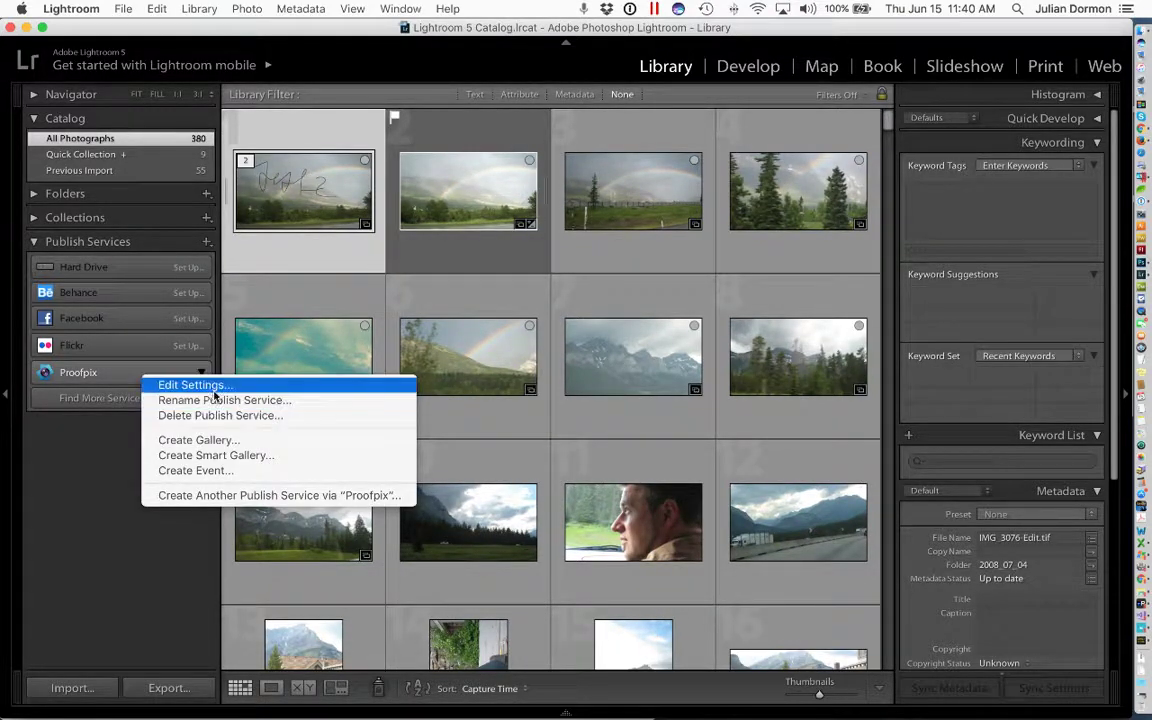
{"action": "left_click", "coordinate": [196, 470]}
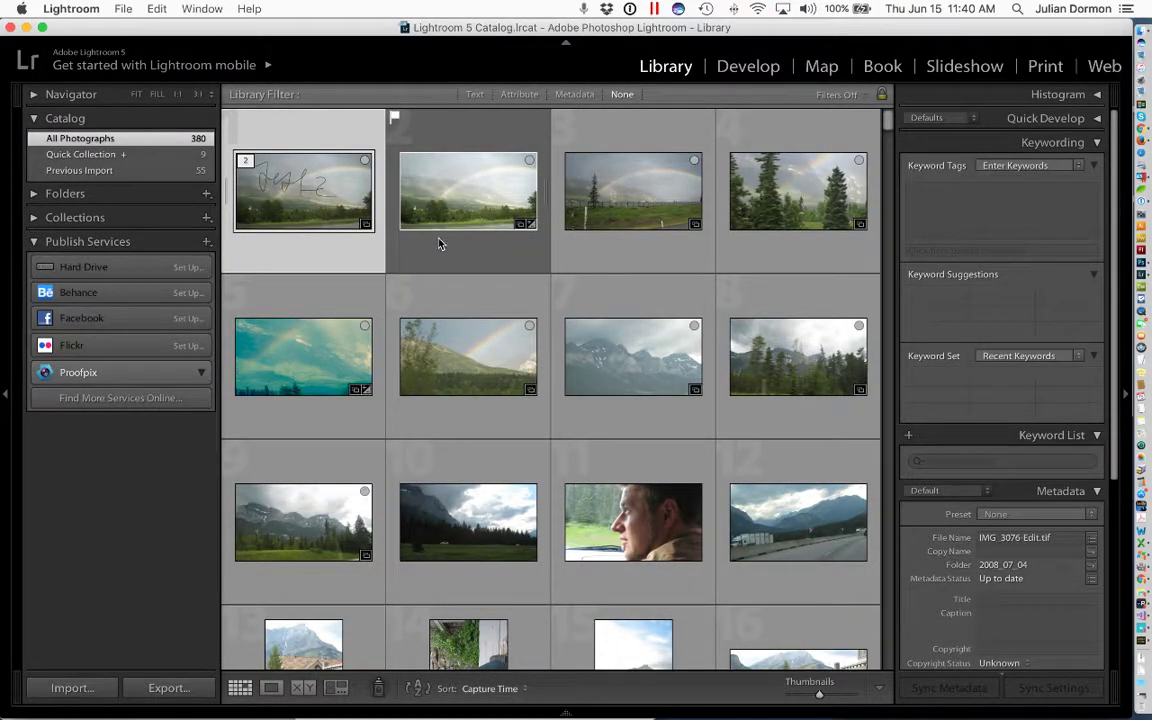
{"action": "left_click", "coordinate": [401, 165]}
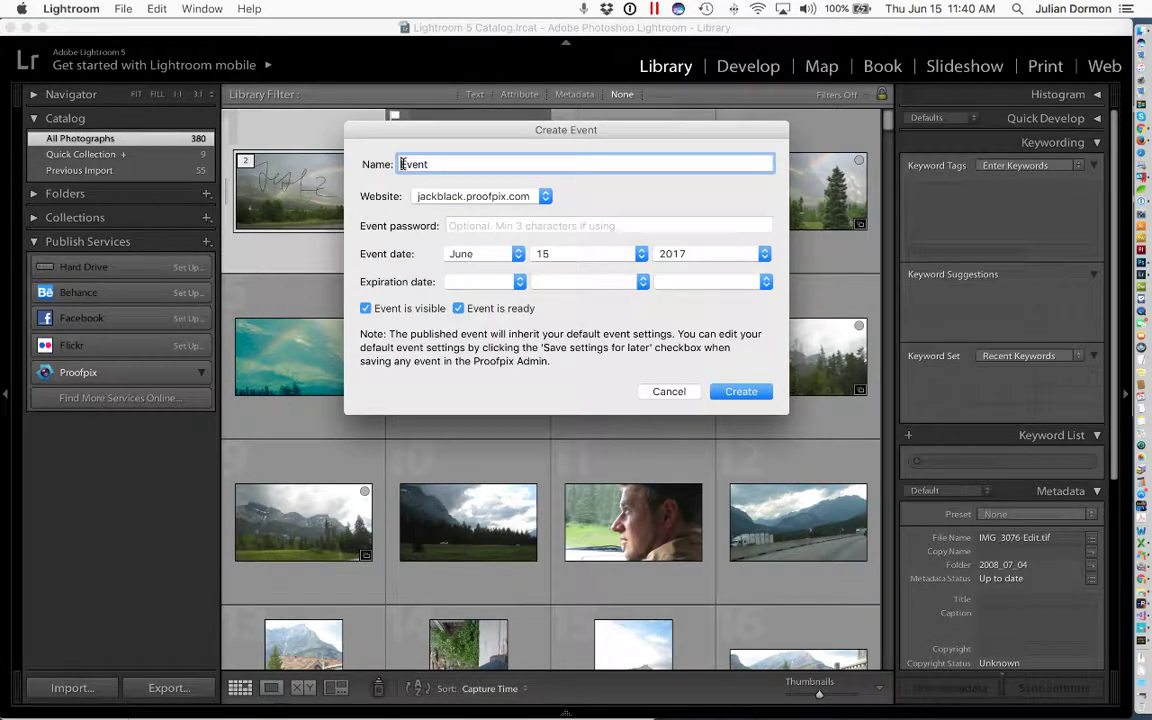
{"action": "type", "text": "My second "}
{"action": "type", "text": "lightroo"}
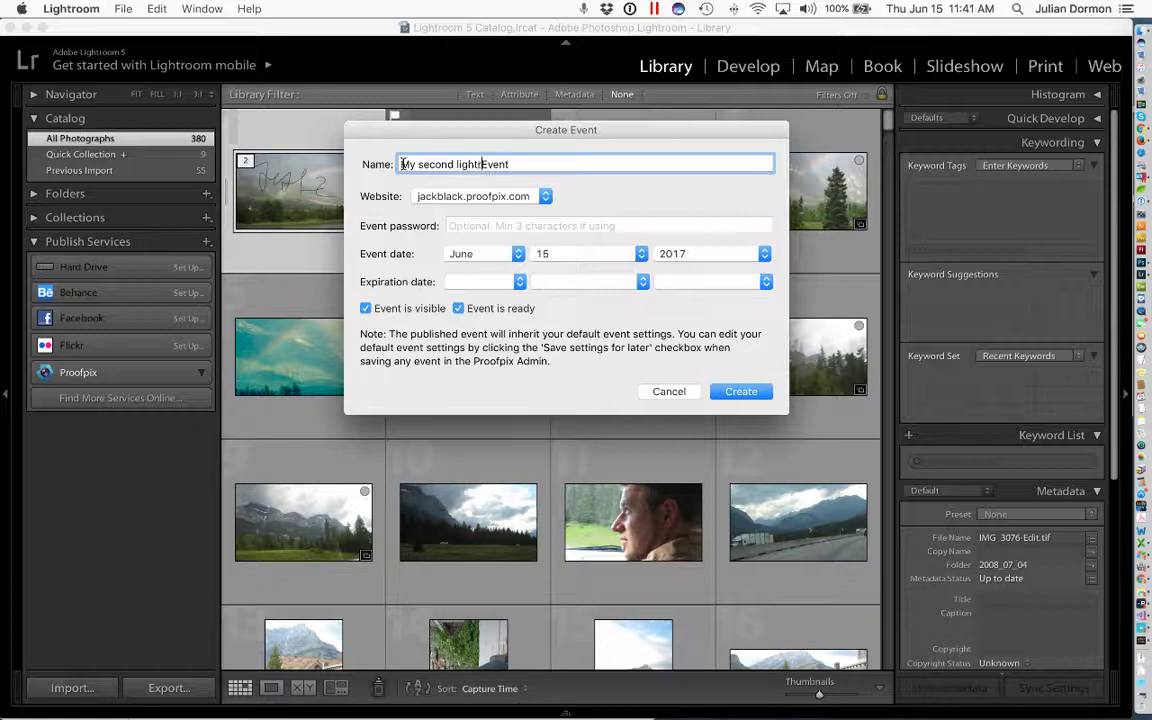
{"action": "type", "text": "m"}
{"action": "left_click", "coordinate": [741, 392]}
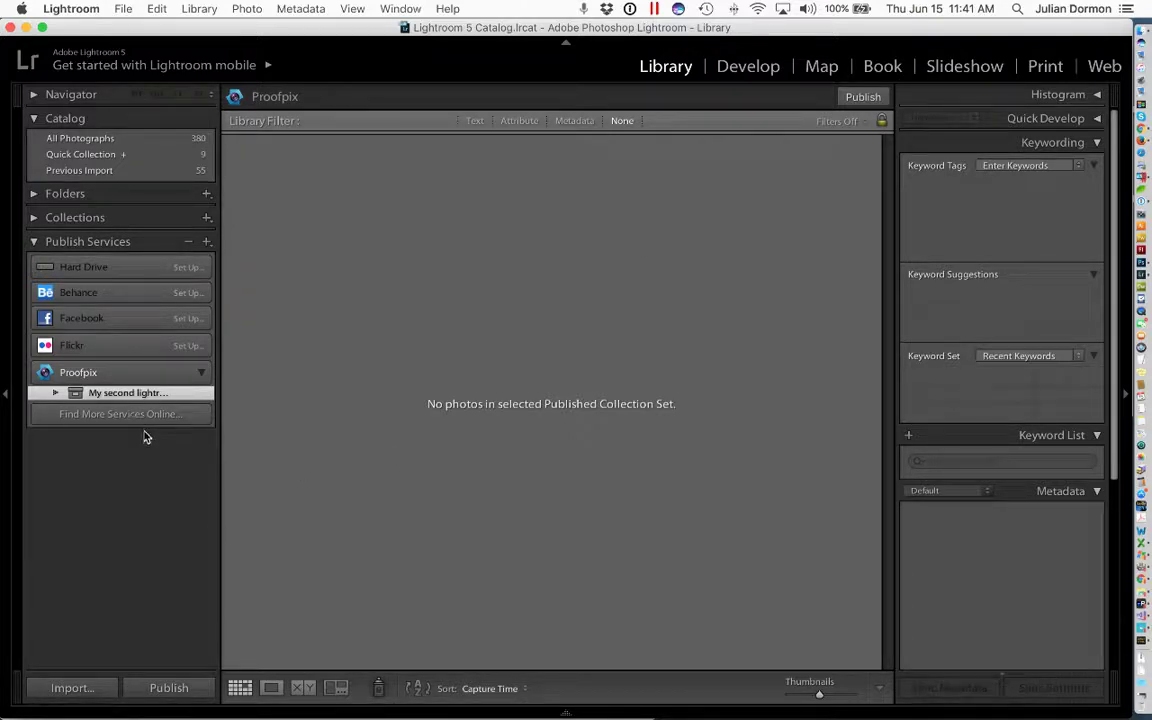
- Create a gallery named 'Gallery 2' in My second lightroom Event, leaving the password blank
{"action": "right_click", "coordinate": [122, 395]}
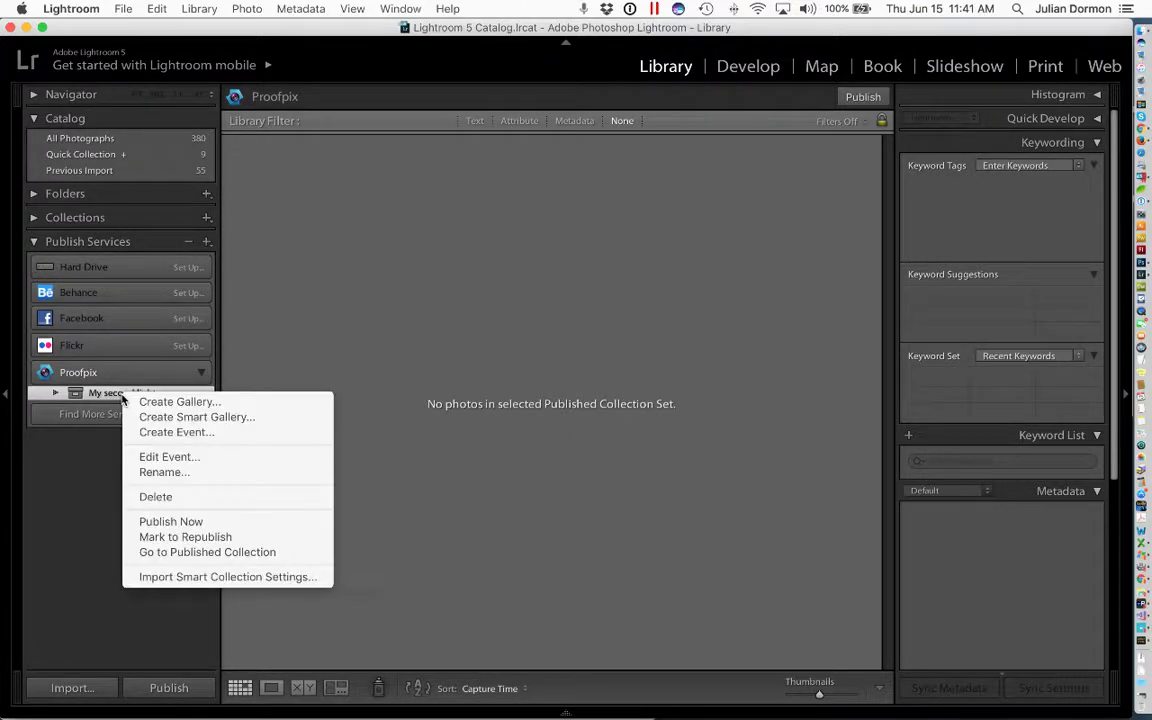
{"action": "left_click", "coordinate": [179, 403]}
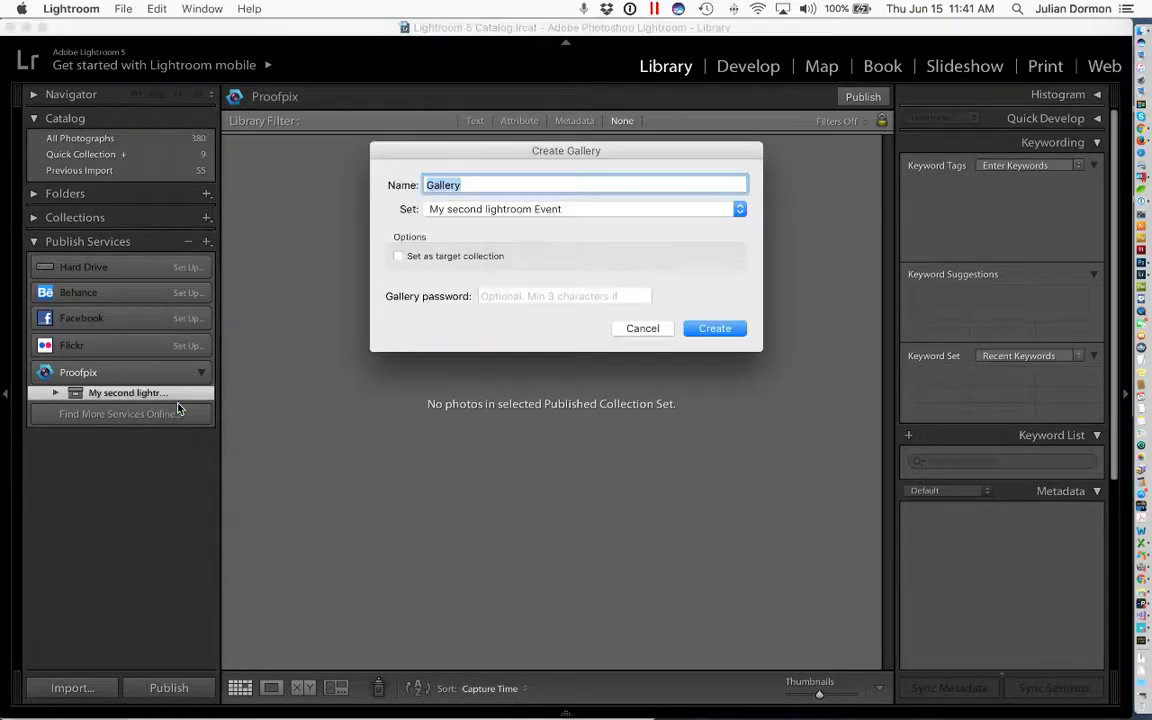
{"action": "left_click", "coordinate": [474, 184]}
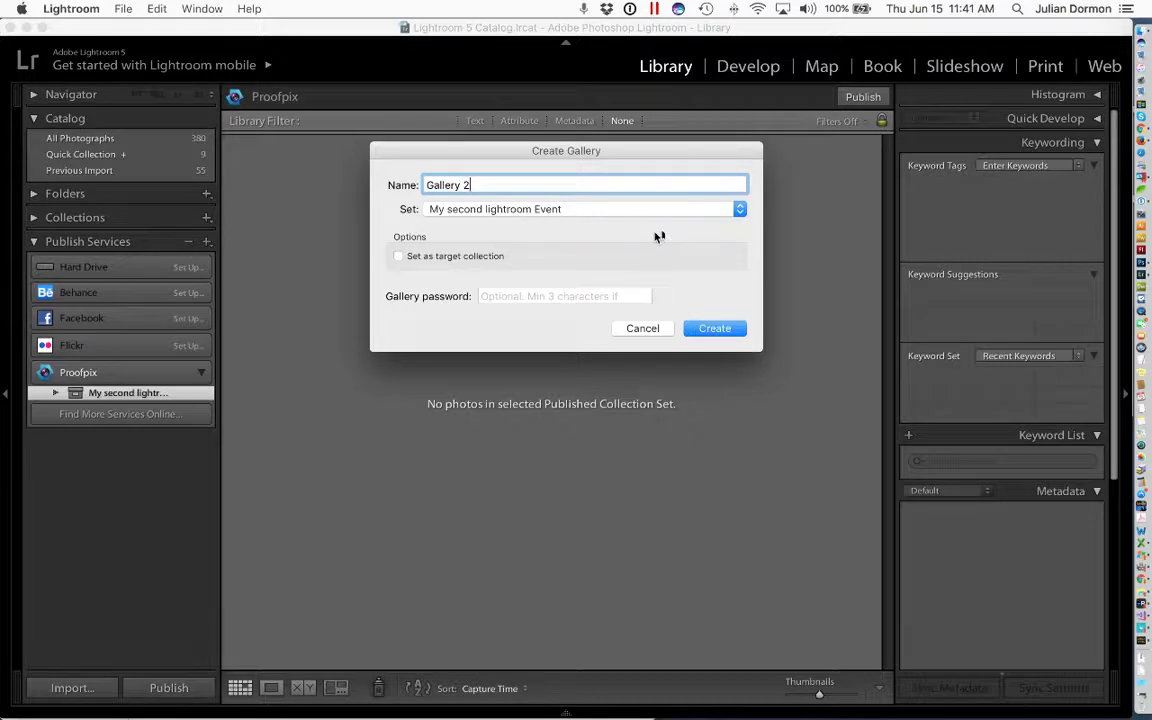
{"action": "left_click", "coordinate": [606, 295]}
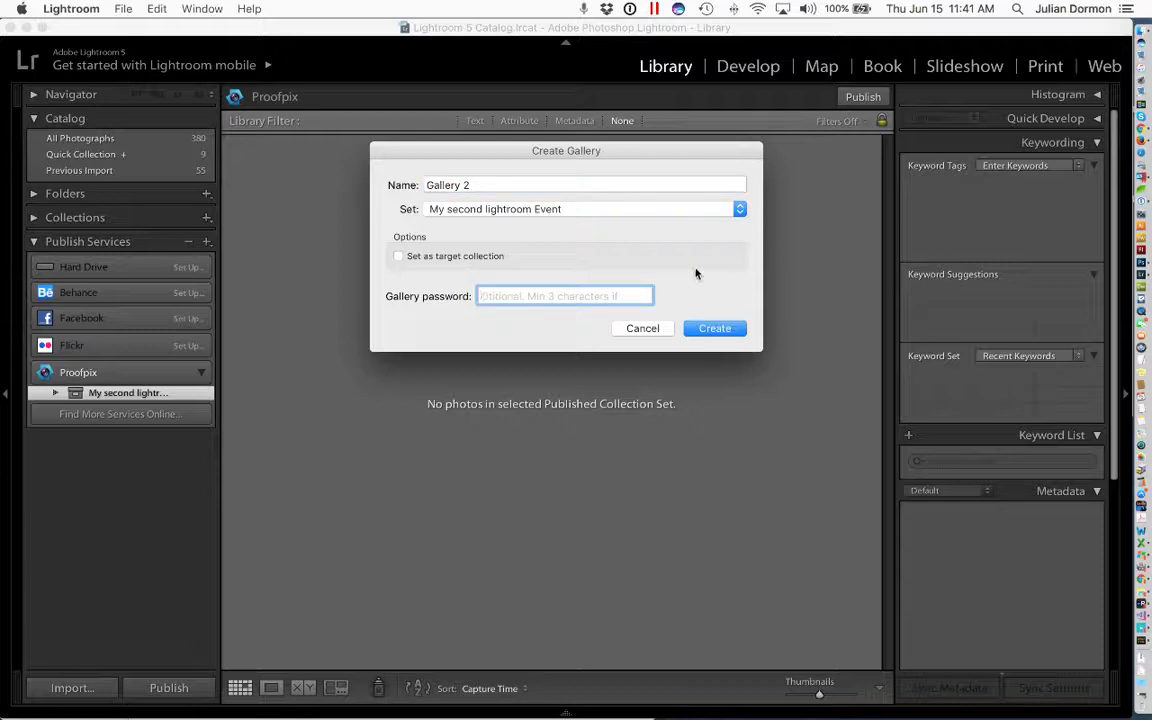
{"action": "left_click", "coordinate": [712, 289]}
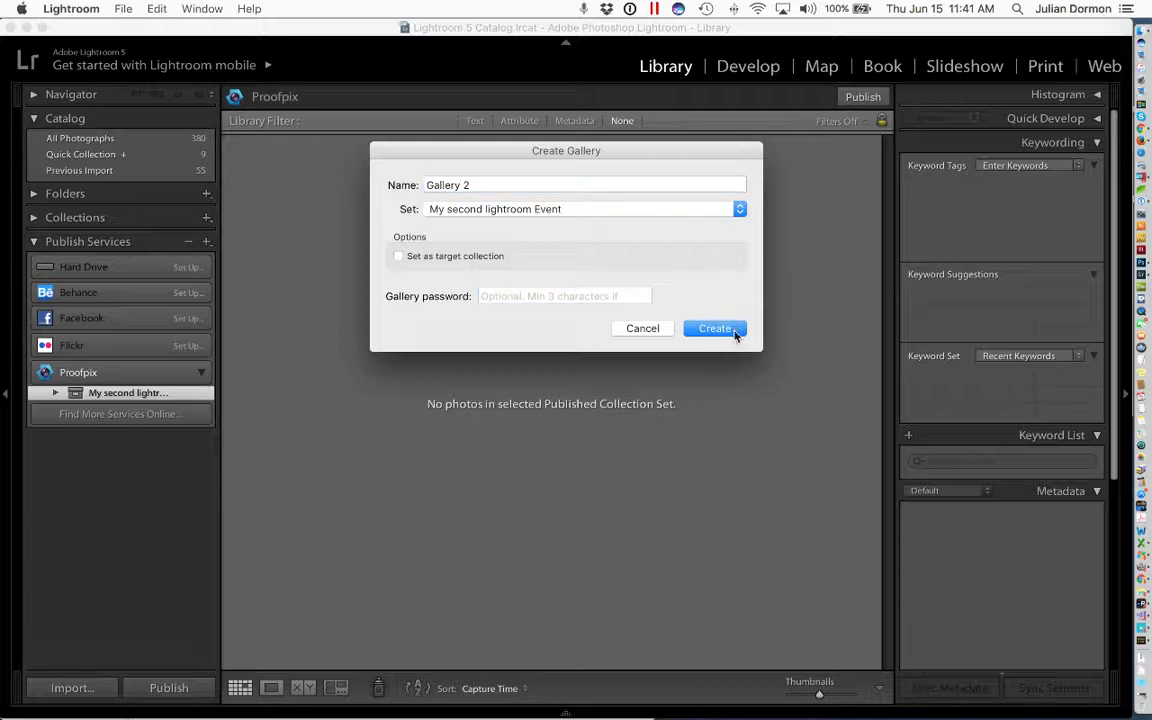
{"action": "left_click", "coordinate": [735, 330]}
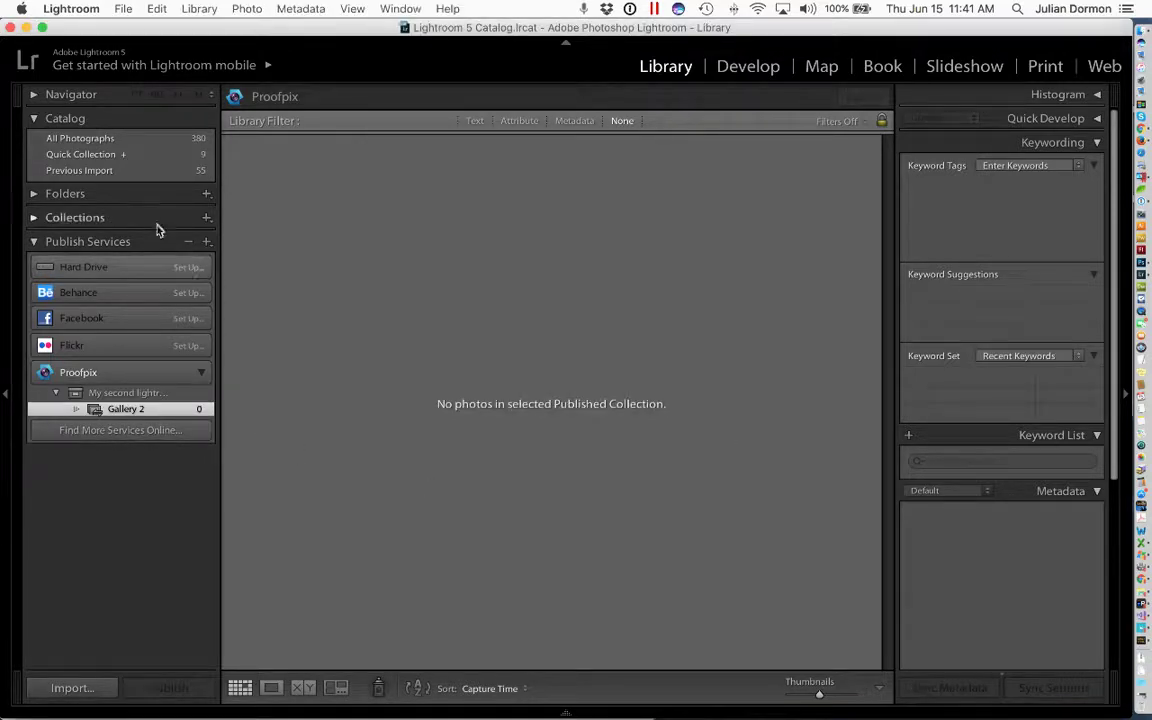
- Add the first eight wedding photos from Previous Import to Gallery 2 under Proofpix
{"action": "left_click", "coordinate": [100, 139]}
{"action": "left_click", "coordinate": [360, 335]}
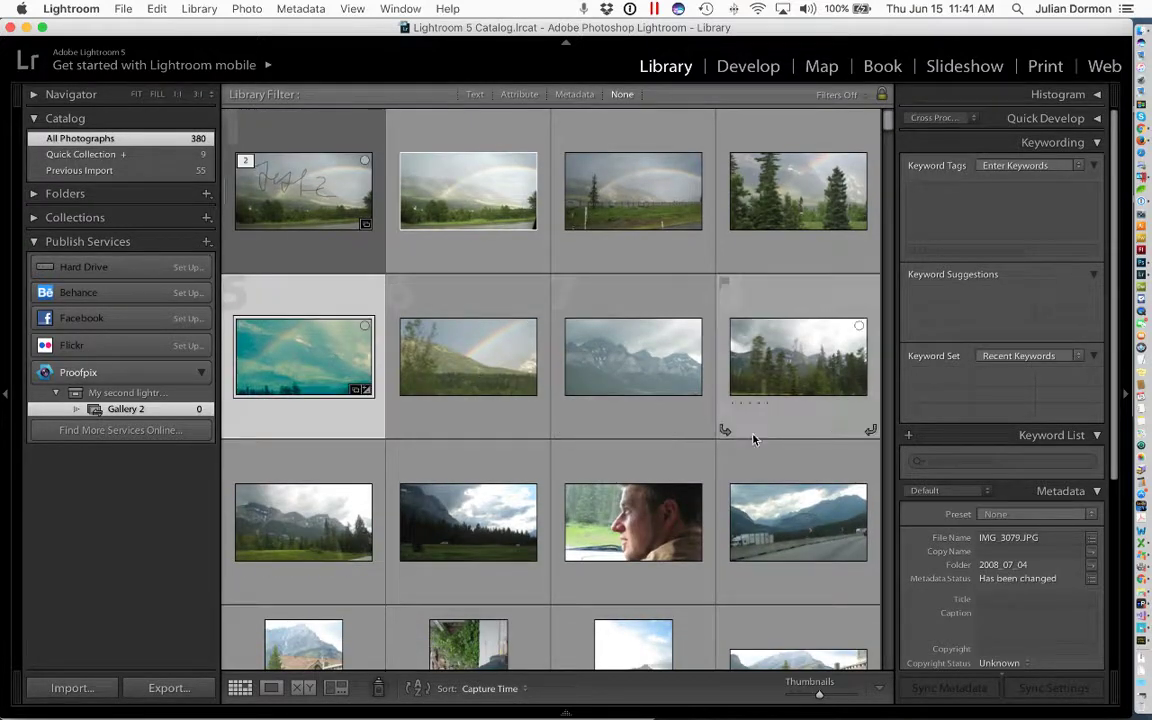
{"action": "left_click", "coordinate": [80, 170]}
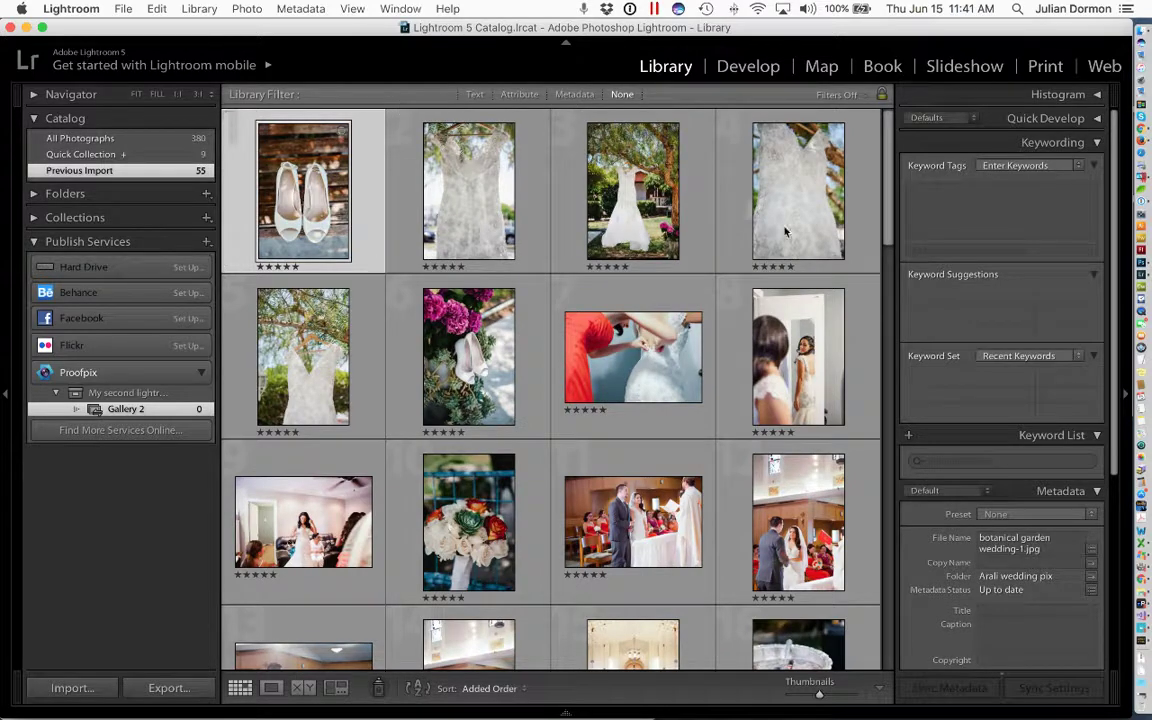
{"action": "left_click", "coordinate": [747, 342], "text": "shift"}
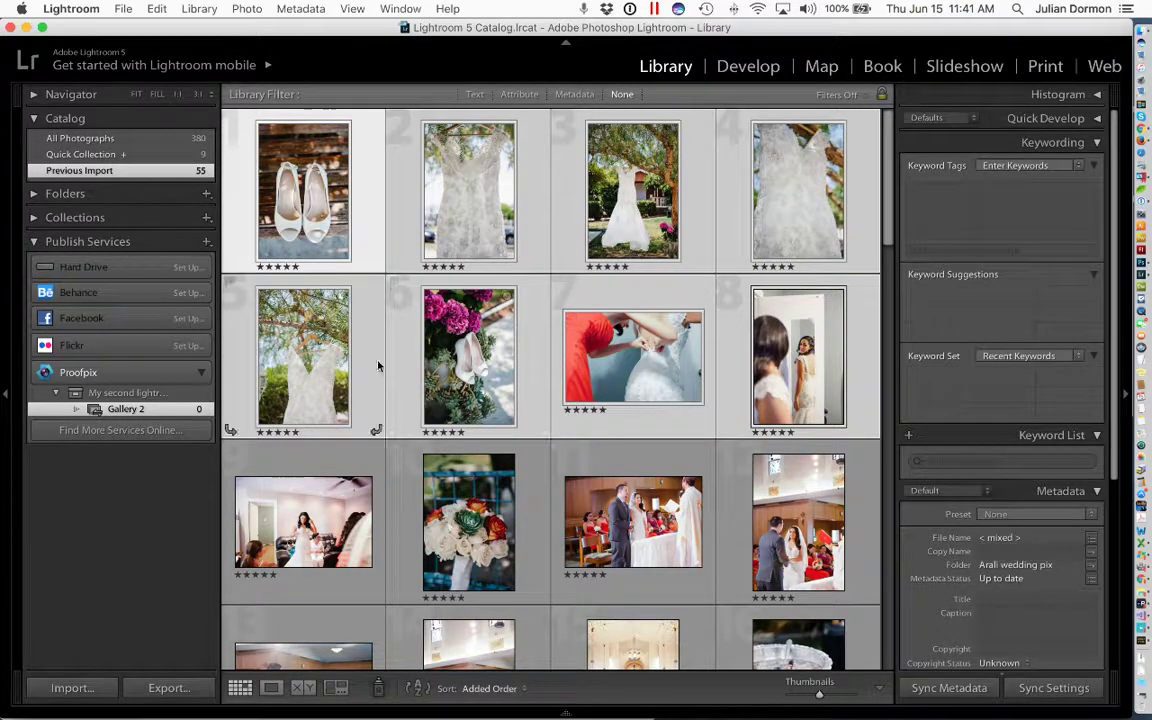
{"action": "left_click_drag", "start_coordinate": [318, 330], "coordinate": [128, 411]}
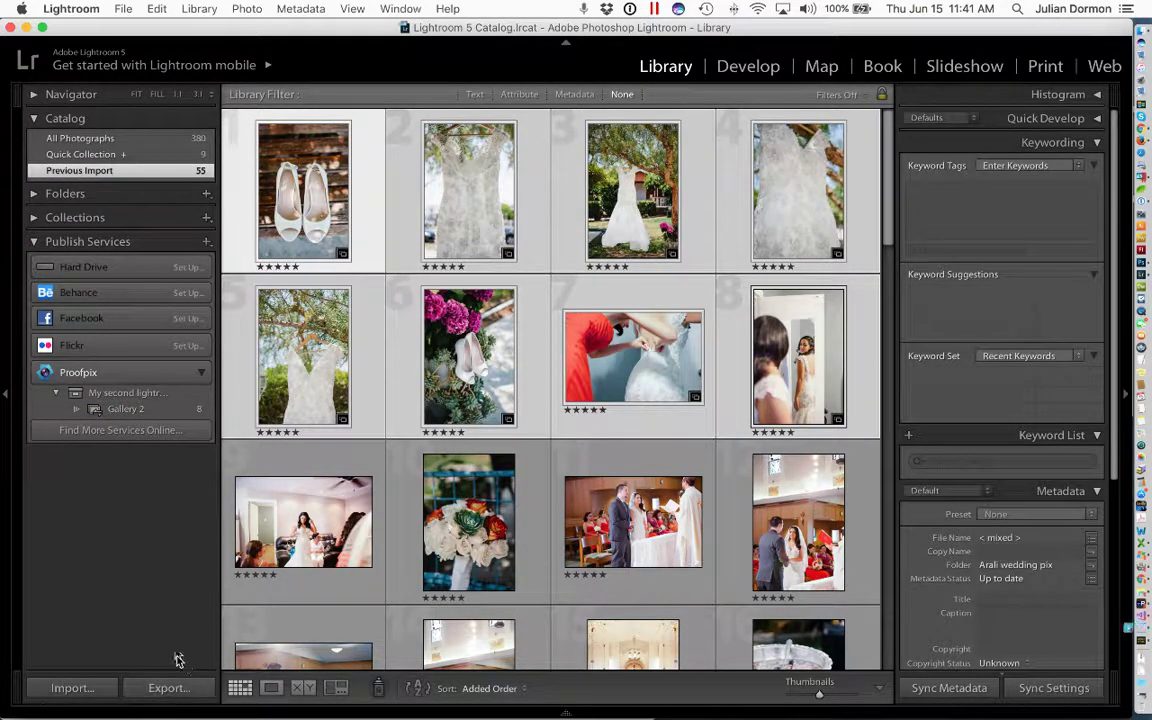
{"action": "mouse_move", "coordinate": [175, 714]}
- View My second lightroom Event's photos and publish Gallery 2 to Proofpix
{"action": "left_click", "coordinate": [142, 394]}
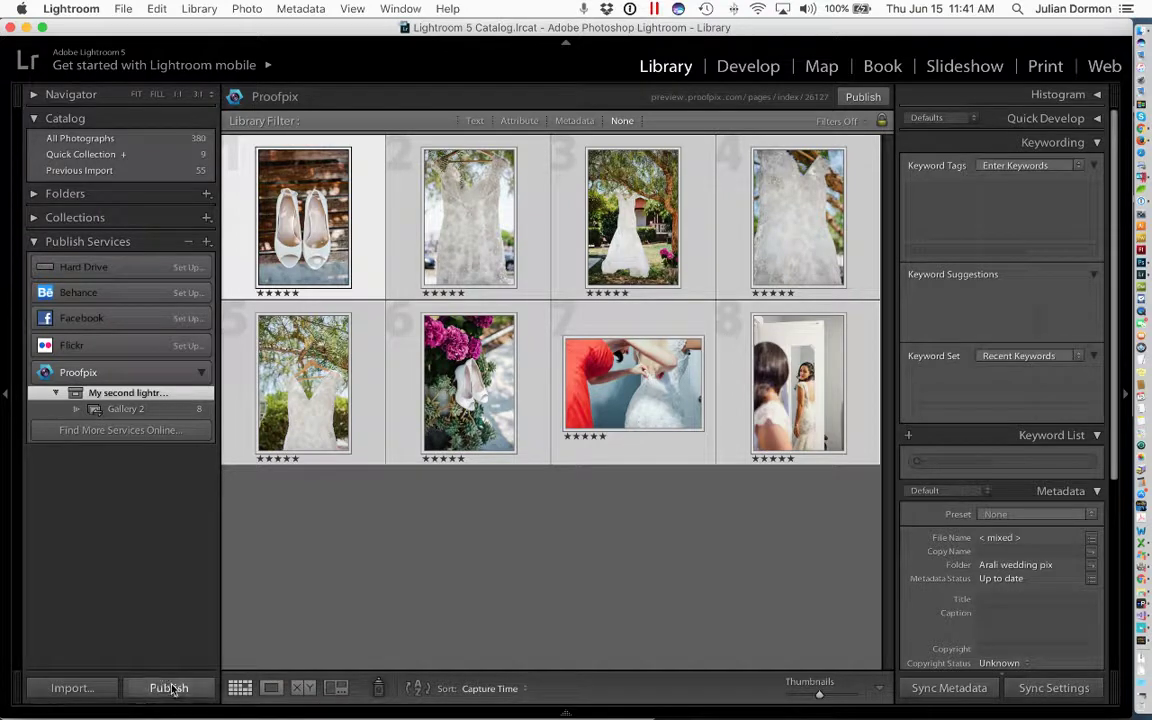
{"action": "left_click", "coordinate": [170, 688]}
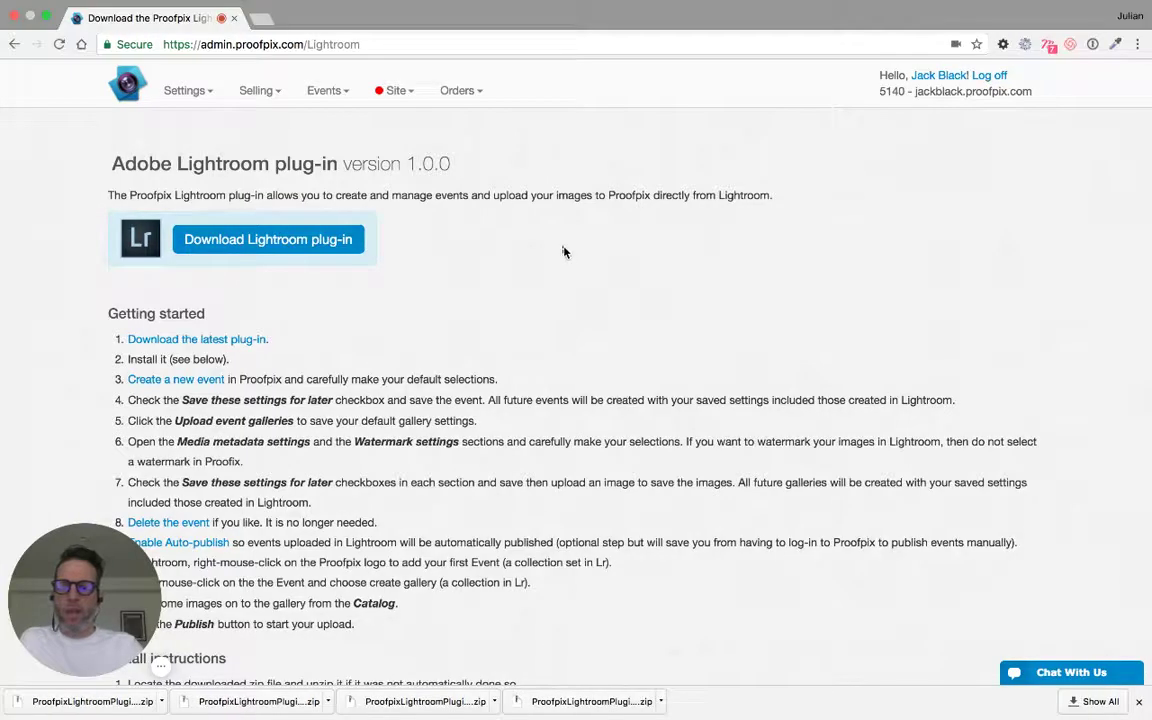
- Go to Publish site in the Proofpix admin to review pending items and auto-publish status
{"action": "left_click", "coordinate": [390, 92]}
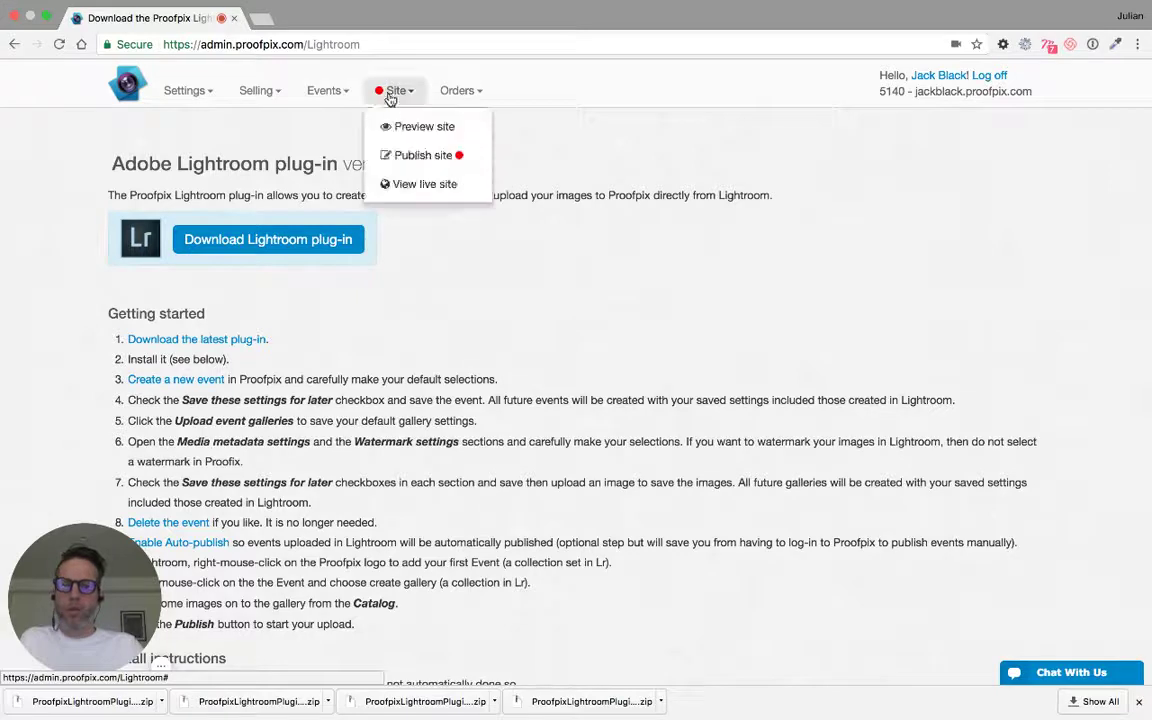
{"action": "left_click", "coordinate": [418, 154]}
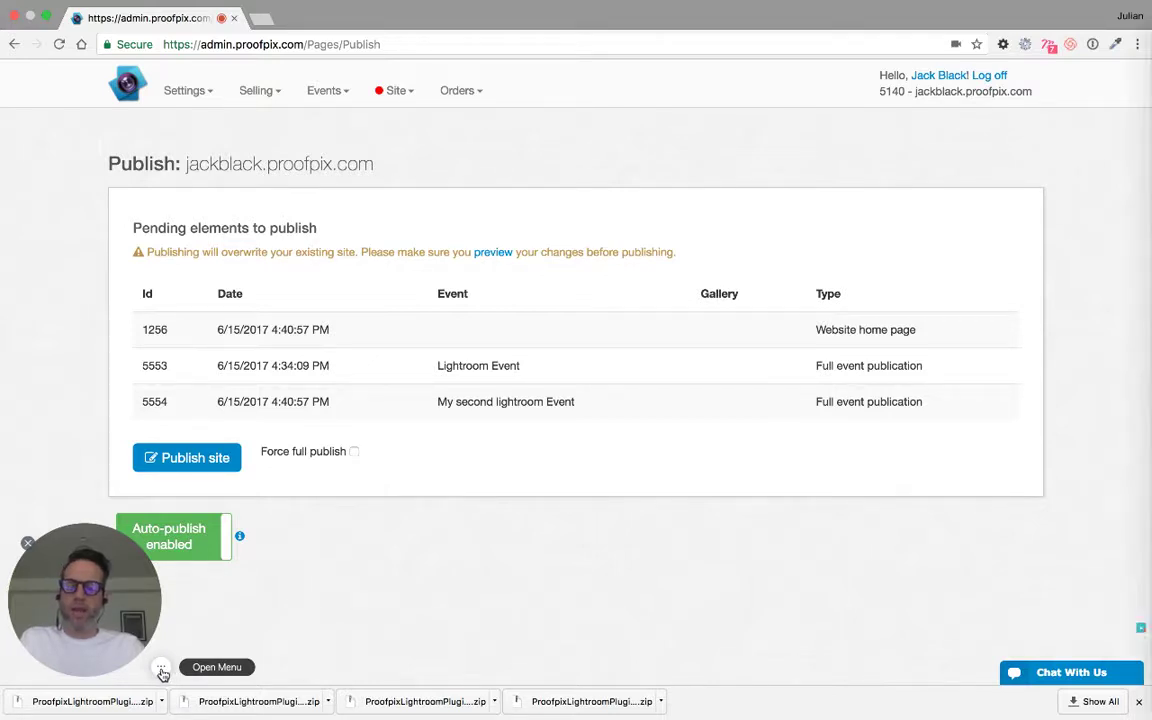
{"action": "left_click", "coordinate": [162, 670]}
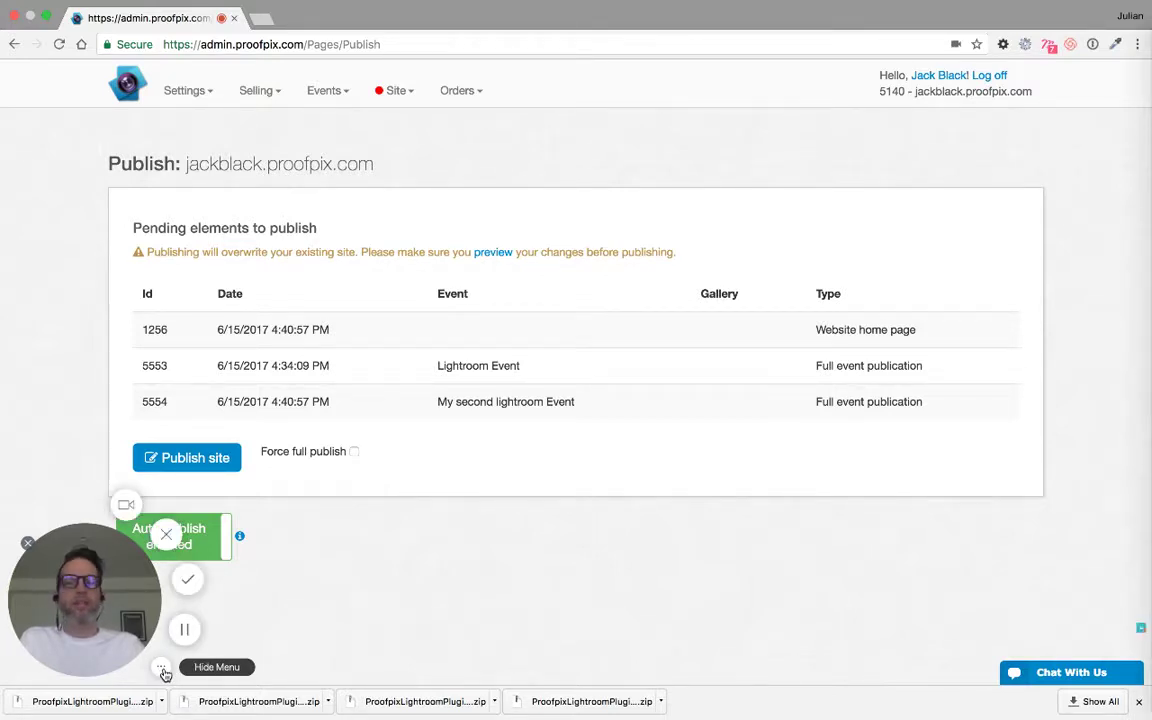